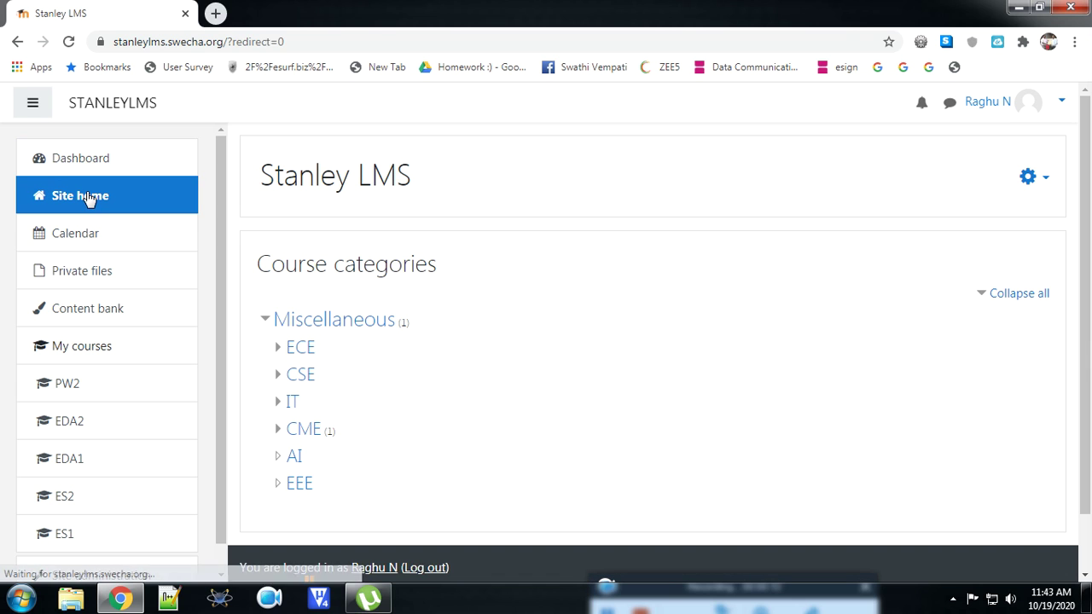
# Step: Open the ES1 course, EMBEDDED SYSTEMS VII SEM ECE -1, from the dashboard
pyautogui.click(77, 157)
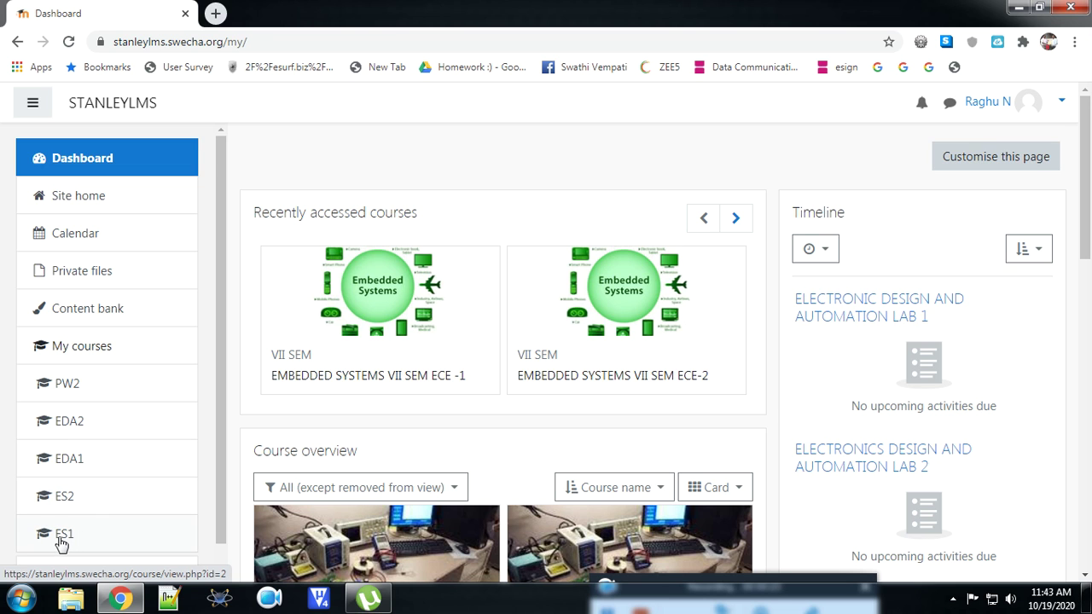
pyautogui.click(67, 536)
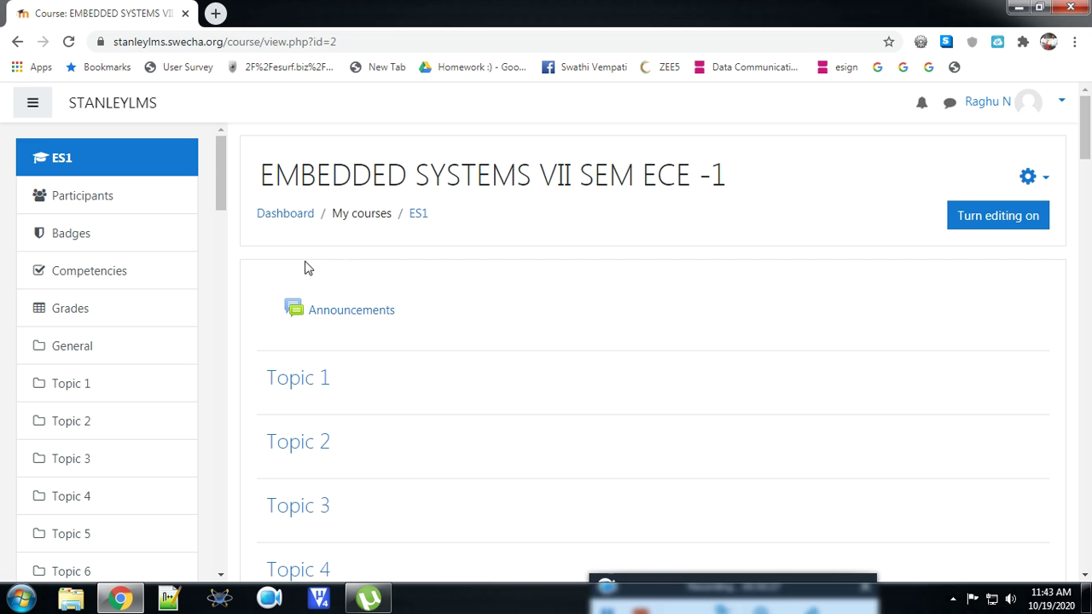
pyautogui.scroll(-2, 917, 184)
pyautogui.scroll(2, 917, 183)
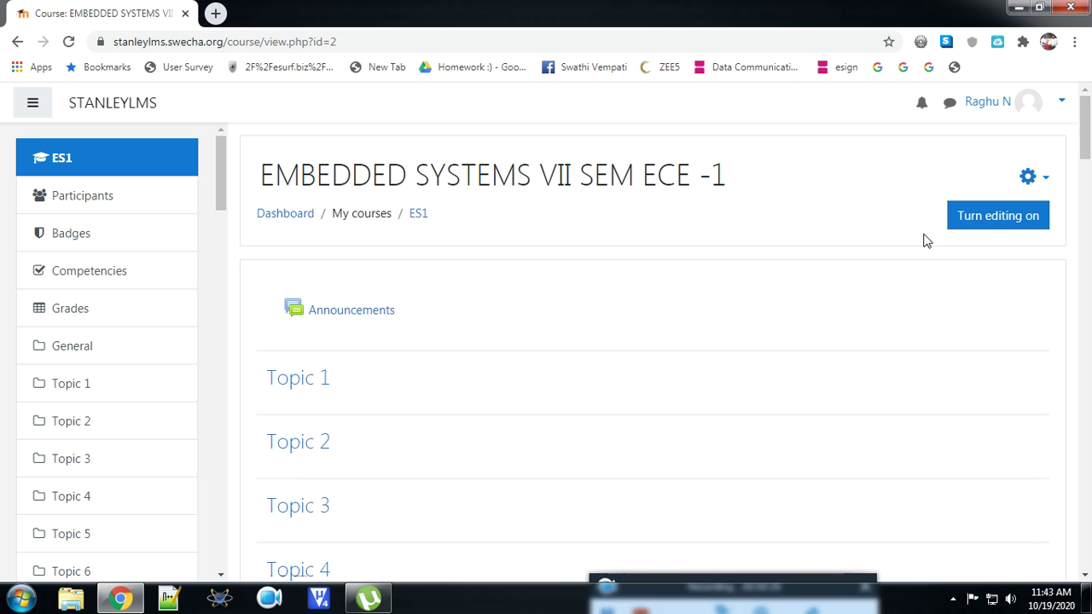
# Step: Turn on editing for the course and start a new Assignment activity in its General section
pyautogui.click(994, 219)
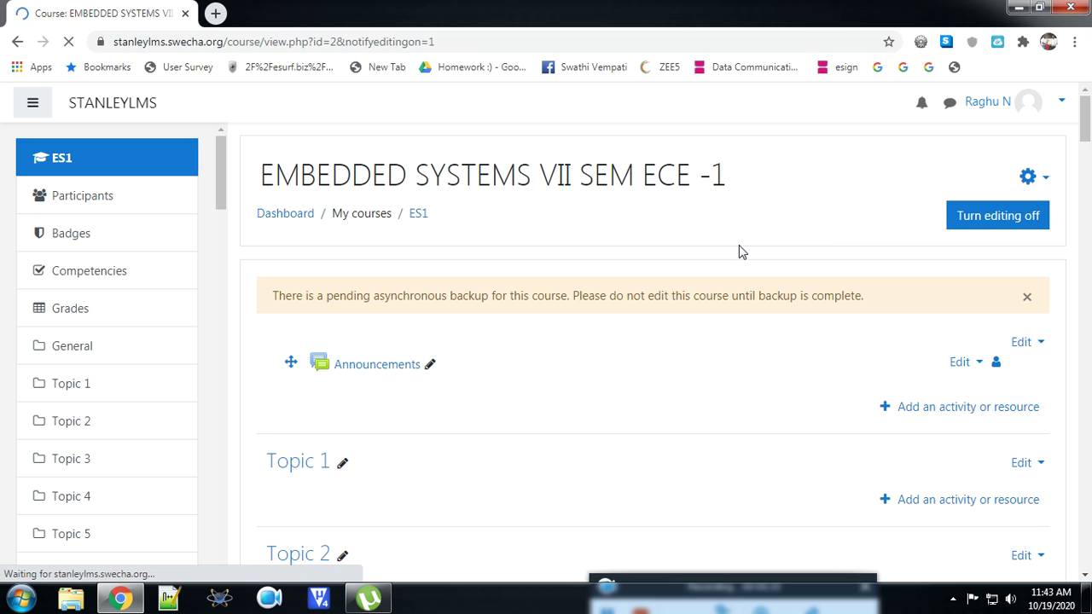
pyautogui.click(924, 410)
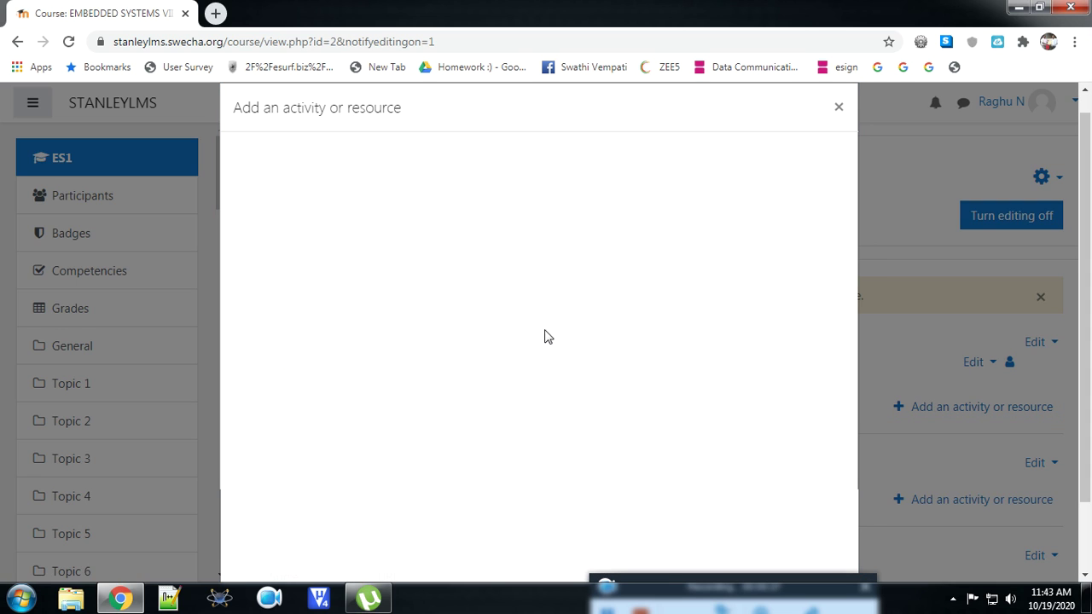
pyautogui.click(288, 258)
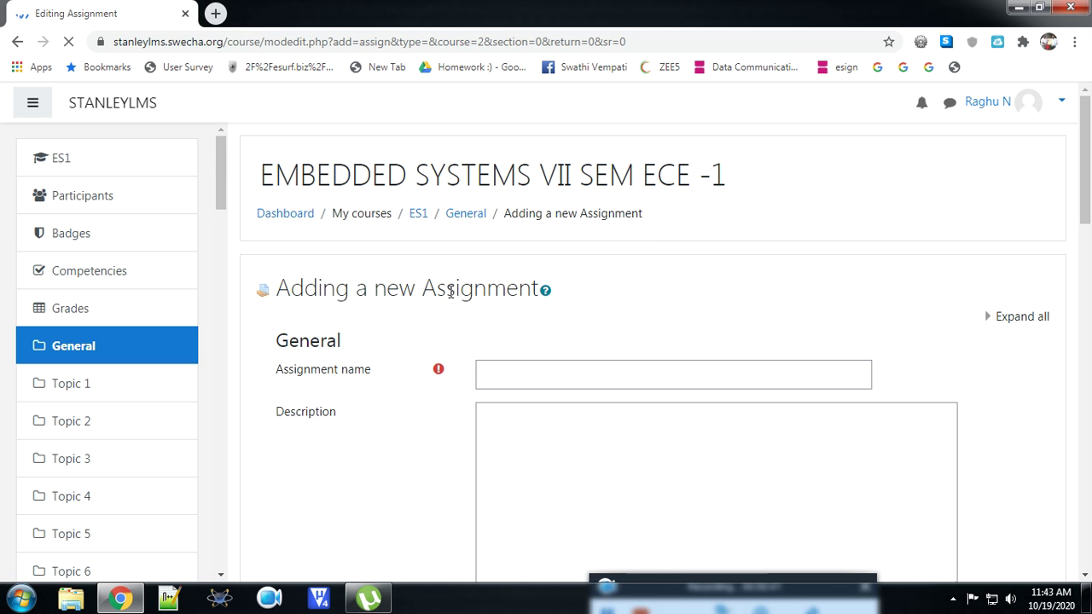
# Step: Name the new assignment "Example assignment"
pyautogui.click(510, 381)
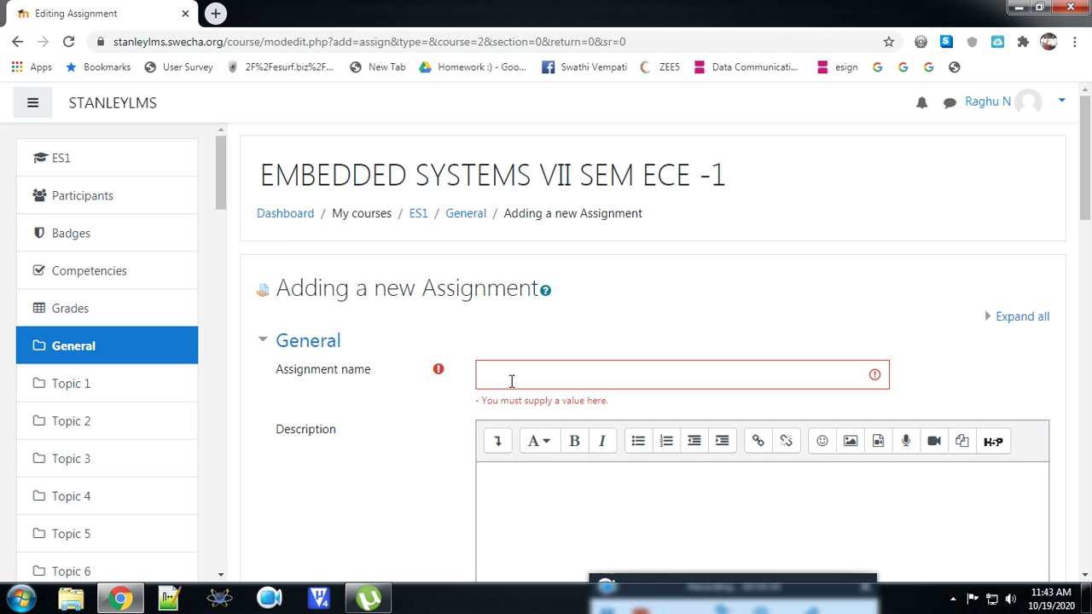
pyautogui.scroll(-5, 511, 381)
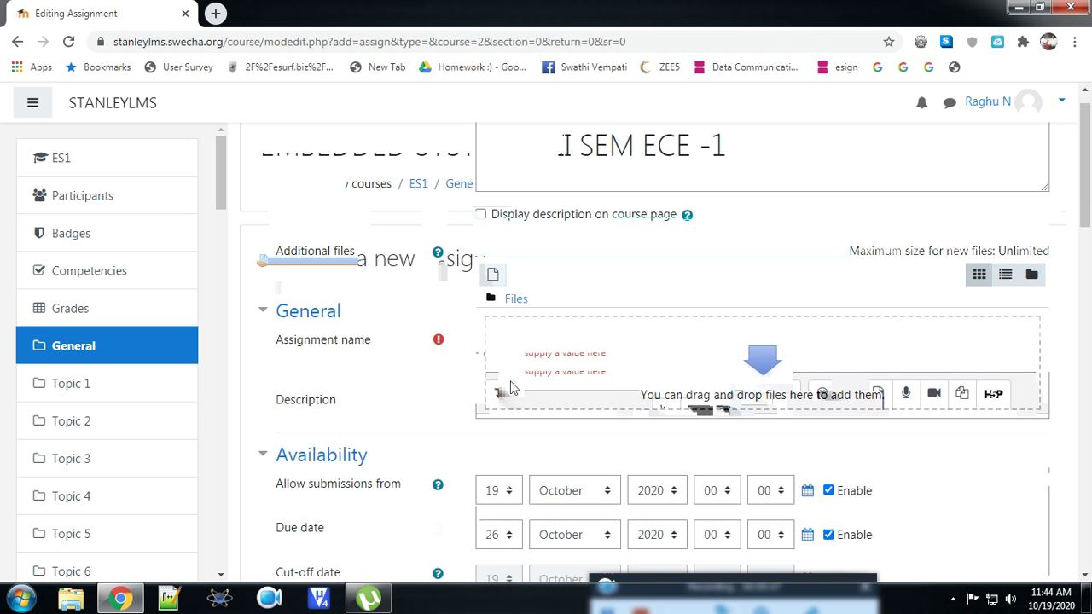
pyautogui.scroll(5, 506, 385)
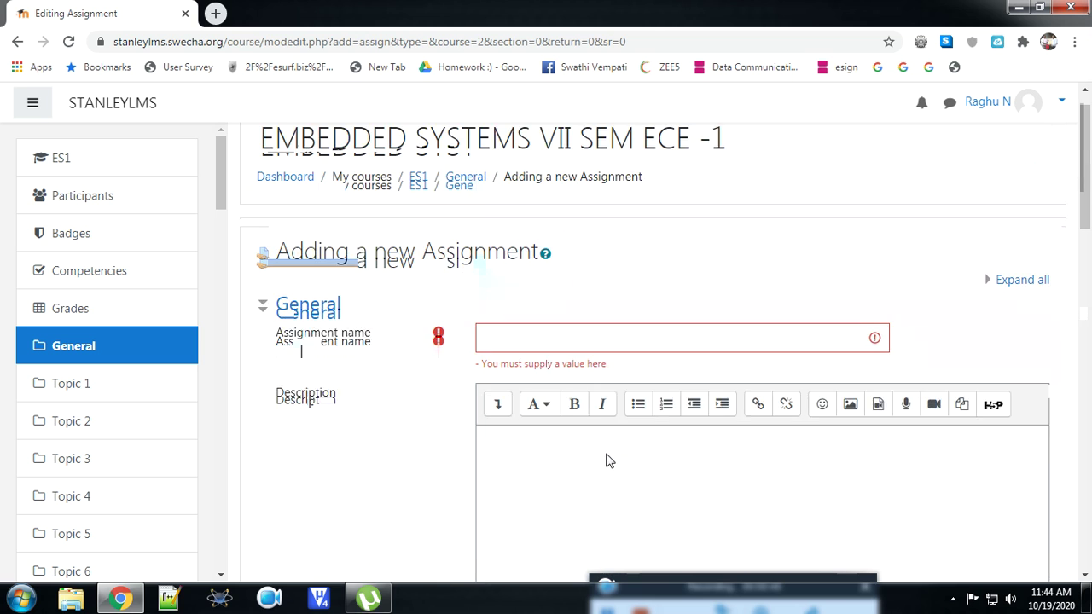
pyautogui.click(538, 381)
pyautogui.write('example')
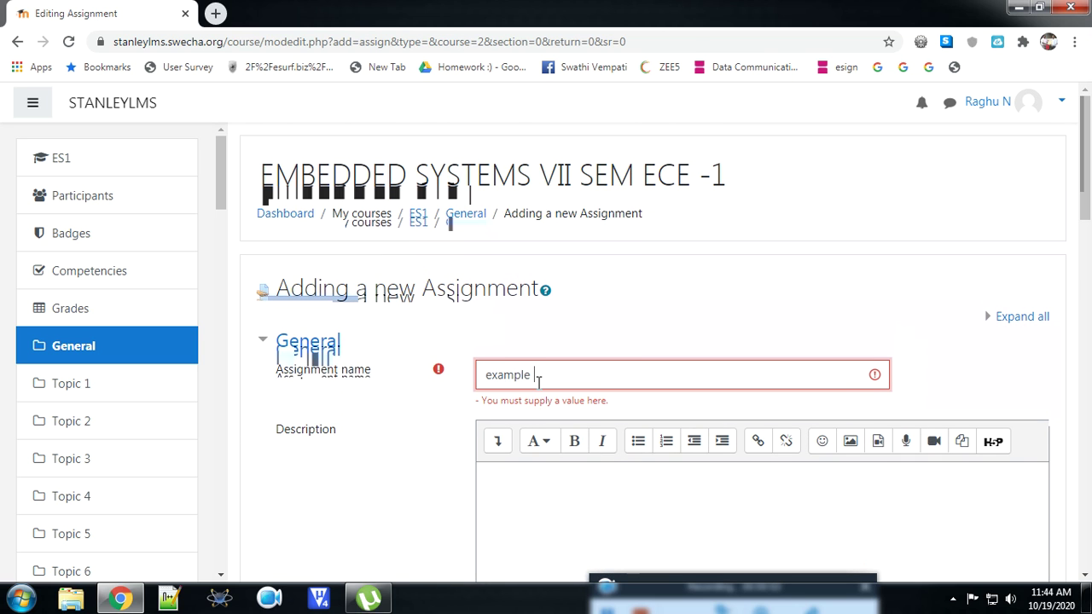
pyautogui.write(' assignment')
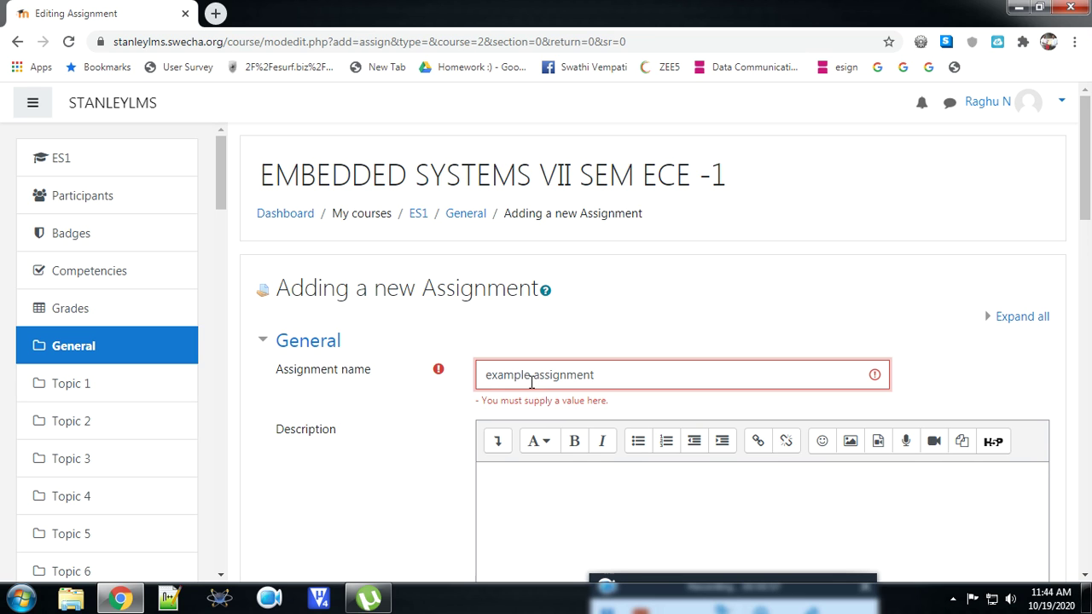
pyautogui.click(493, 375)
pyautogui.press('BackSpace')
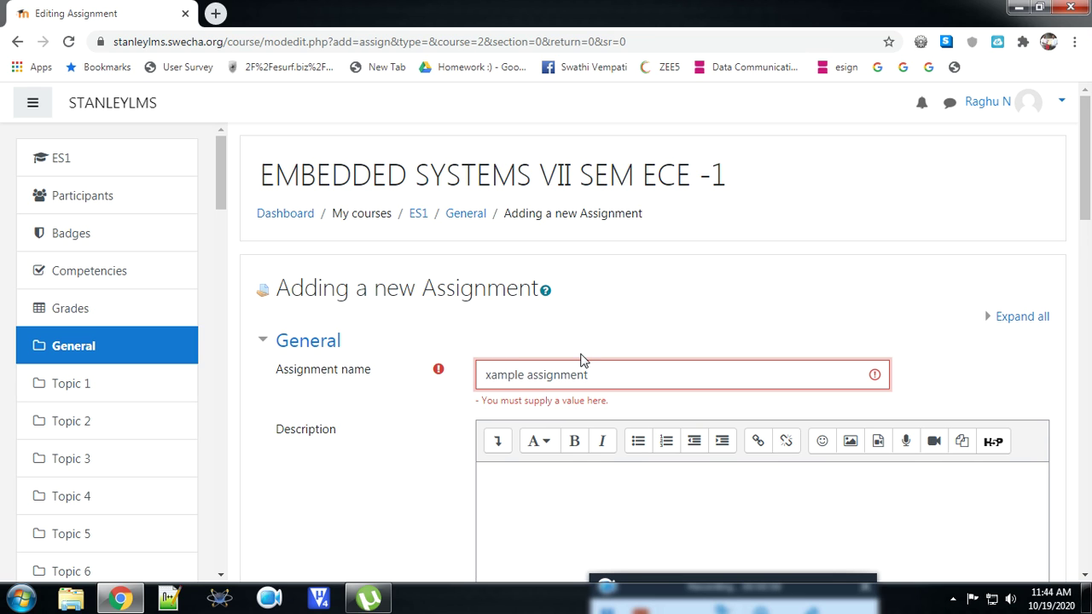
pyautogui.write('E')
# Step: Describe the assignment as "Answer all questions on a paper and scan (make a PDF) and submit." and display the description on the course page
pyautogui.scroll(-3, 641, 363)
pyautogui.click(545, 259)
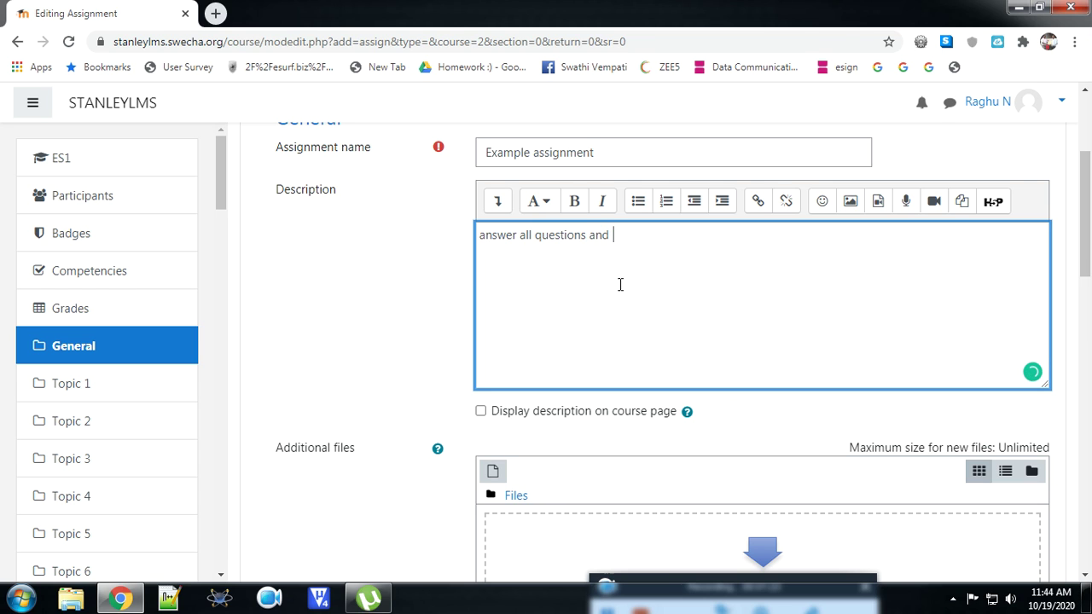
pyautogui.click(486, 239)
pyautogui.press('BackSpace')
pyautogui.write('A')
pyautogui.click(591, 235)
pyautogui.write('on a paper')
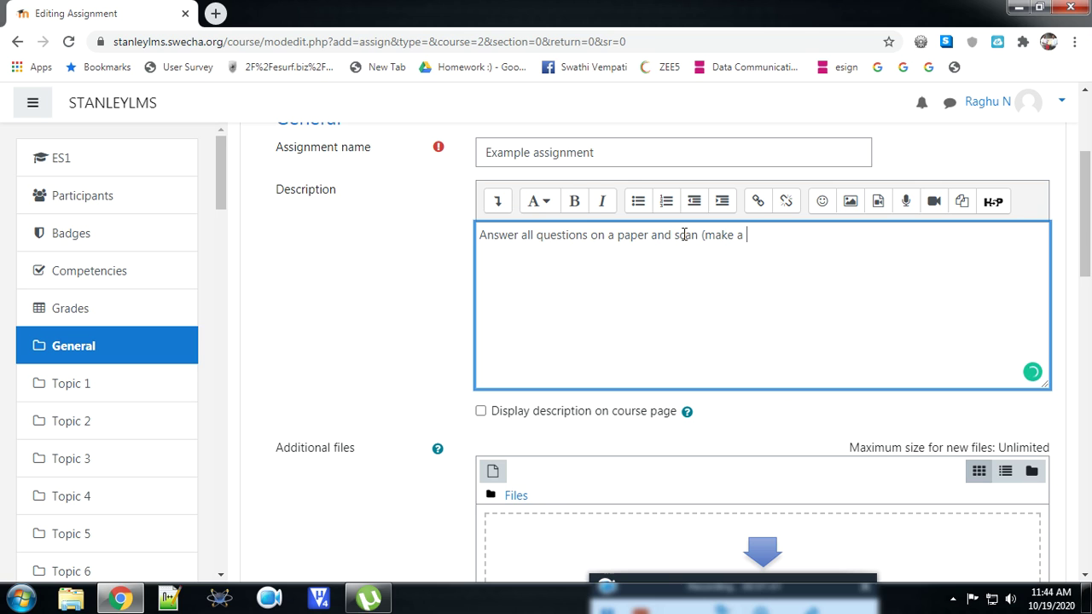
pyautogui.write('F) and')
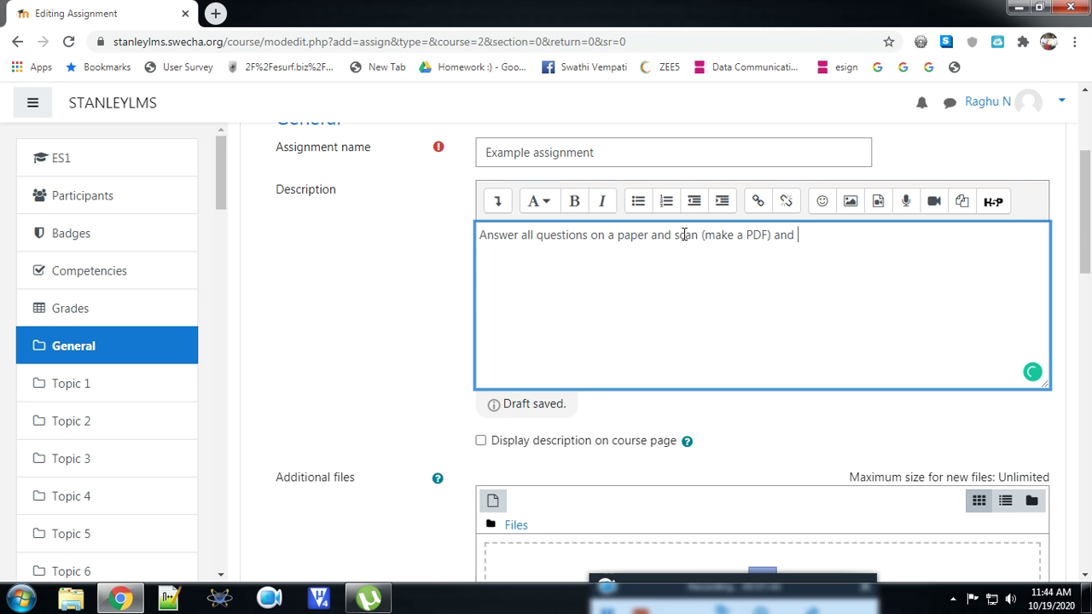
pyautogui.write(' submit.')
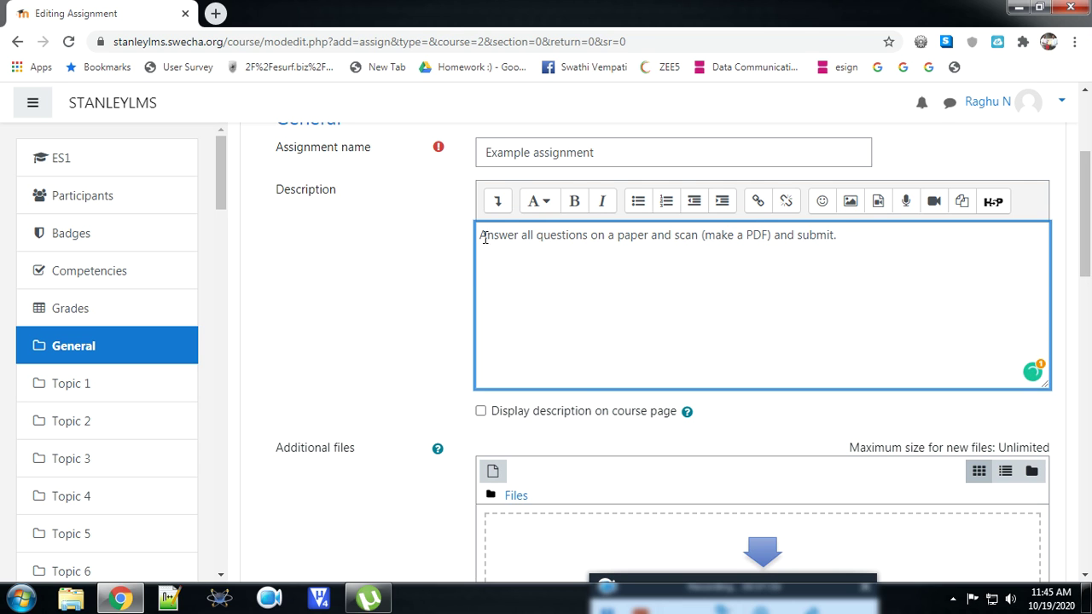
pyautogui.click(480, 411)
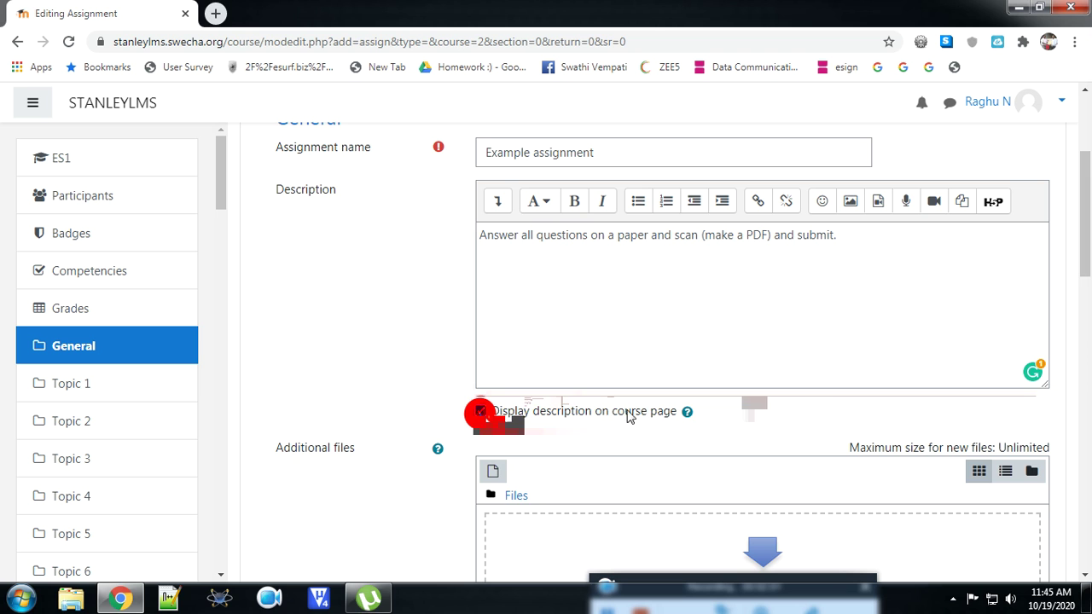
# Step: Attach the EDA SYLLABUS PDF from the Downloads folder to the assignment's additional files
pyautogui.scroll(-3, 734, 328)
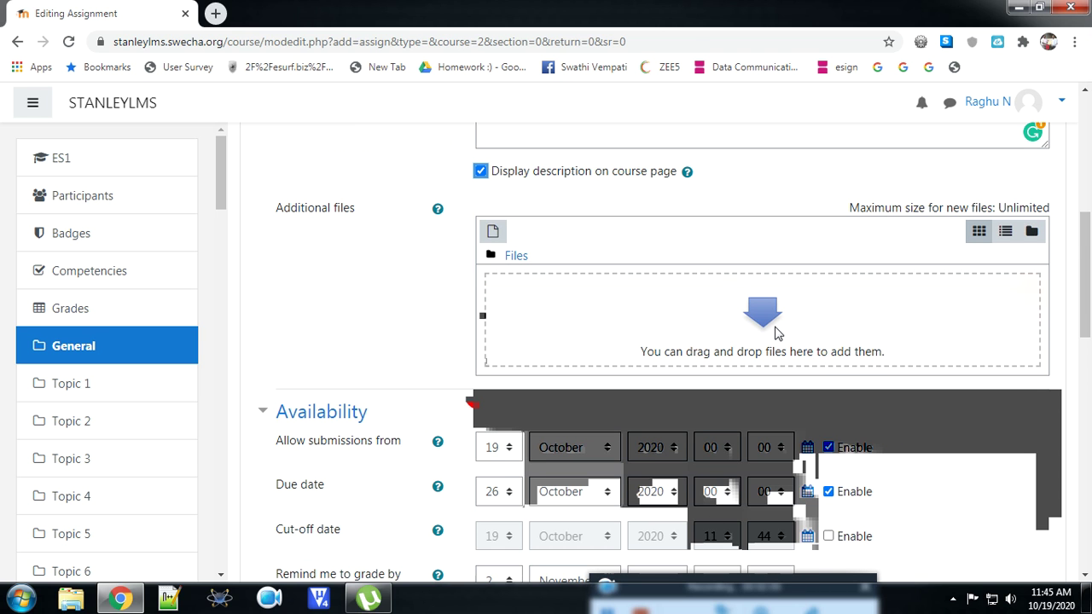
pyautogui.scroll(-1, 776, 333)
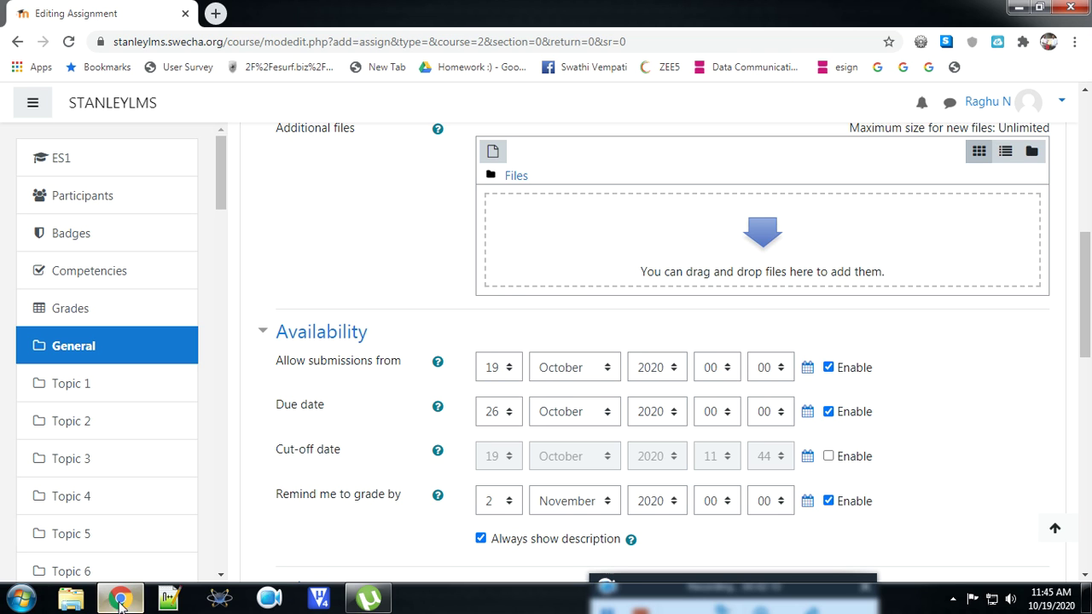
pyautogui.click(71, 600)
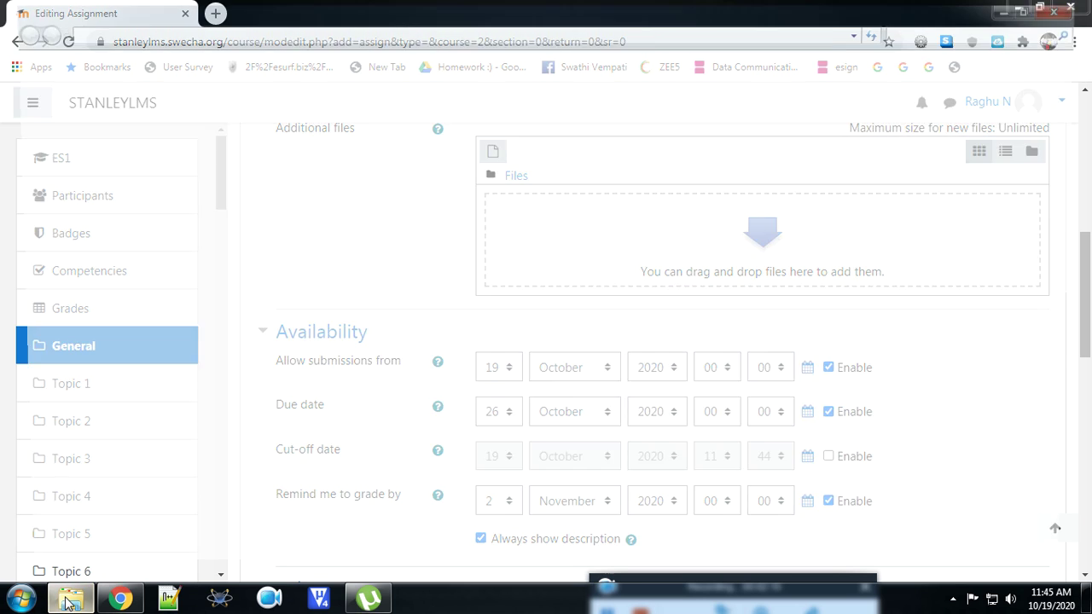
pyautogui.click(69, 118)
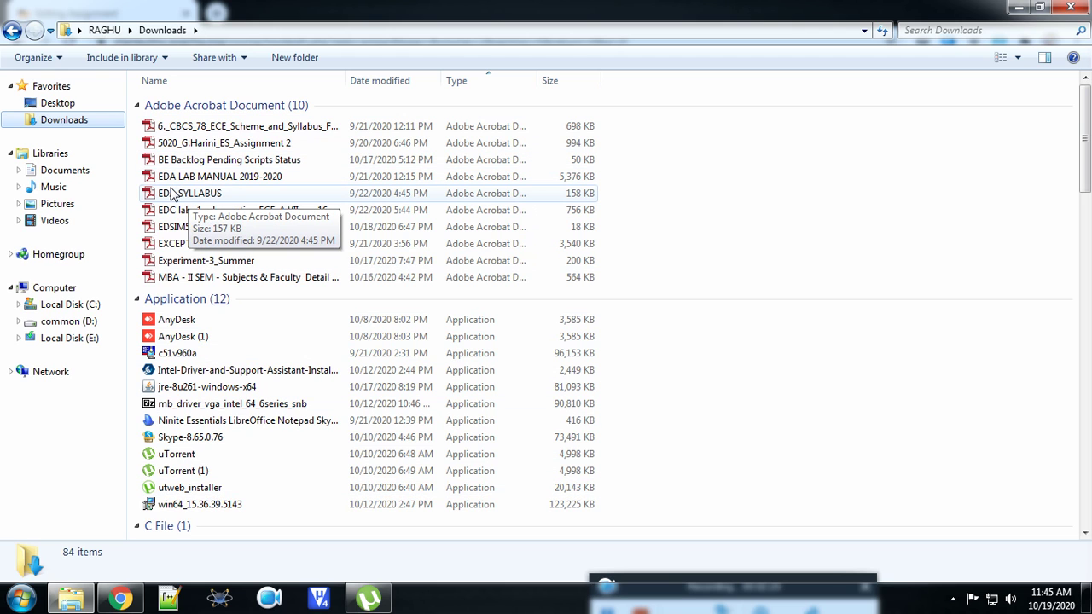
pyautogui.moveTo(167, 196); pyautogui.dragTo(747, 257)
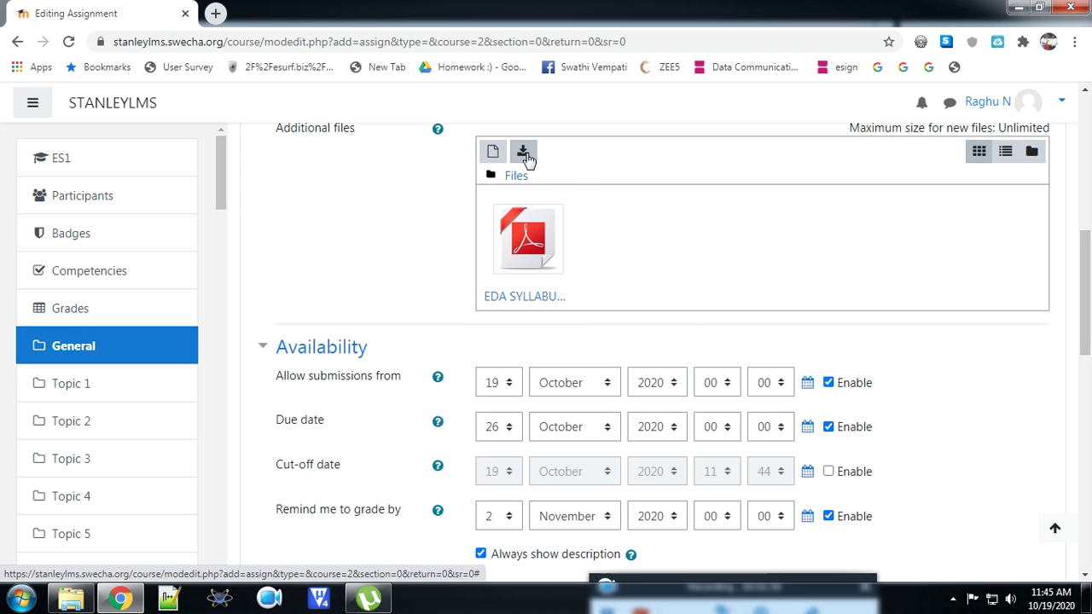
pyautogui.click(492, 151)
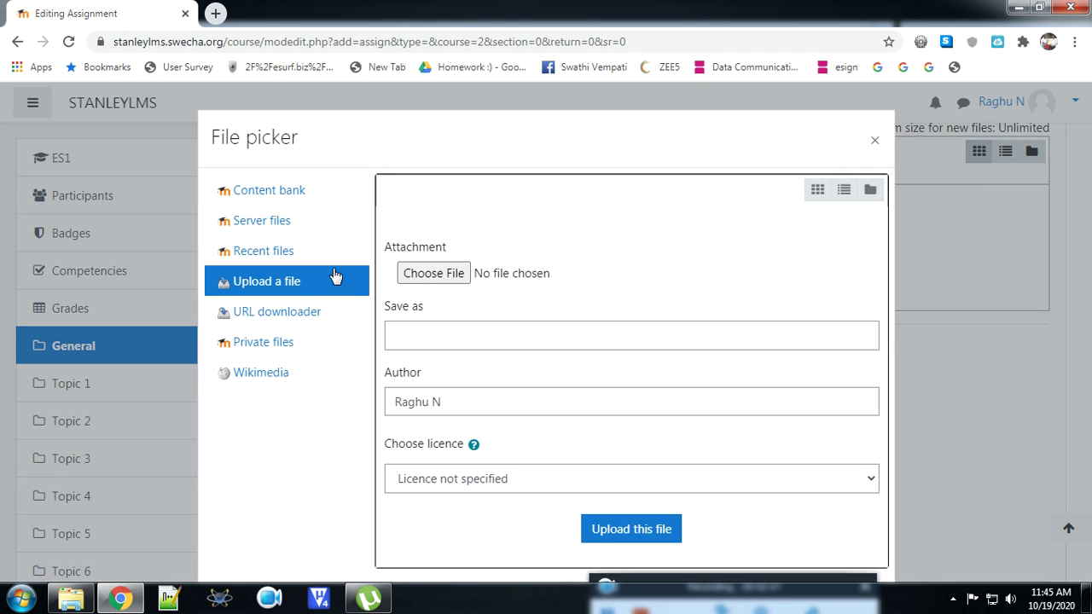
pyautogui.click(251, 284)
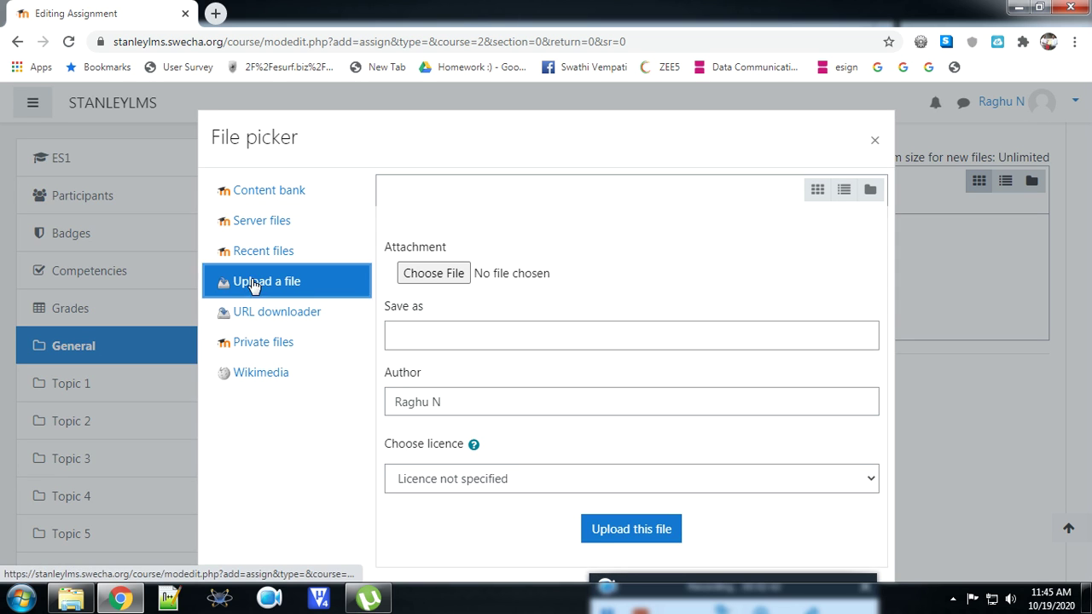
pyautogui.click(479, 273)
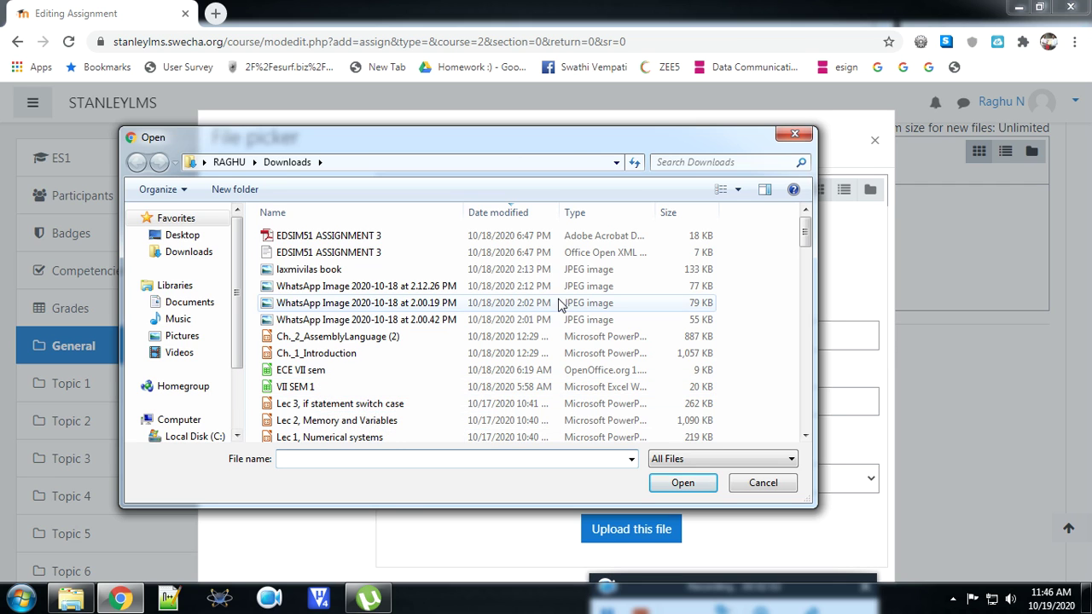
pyautogui.click(794, 137)
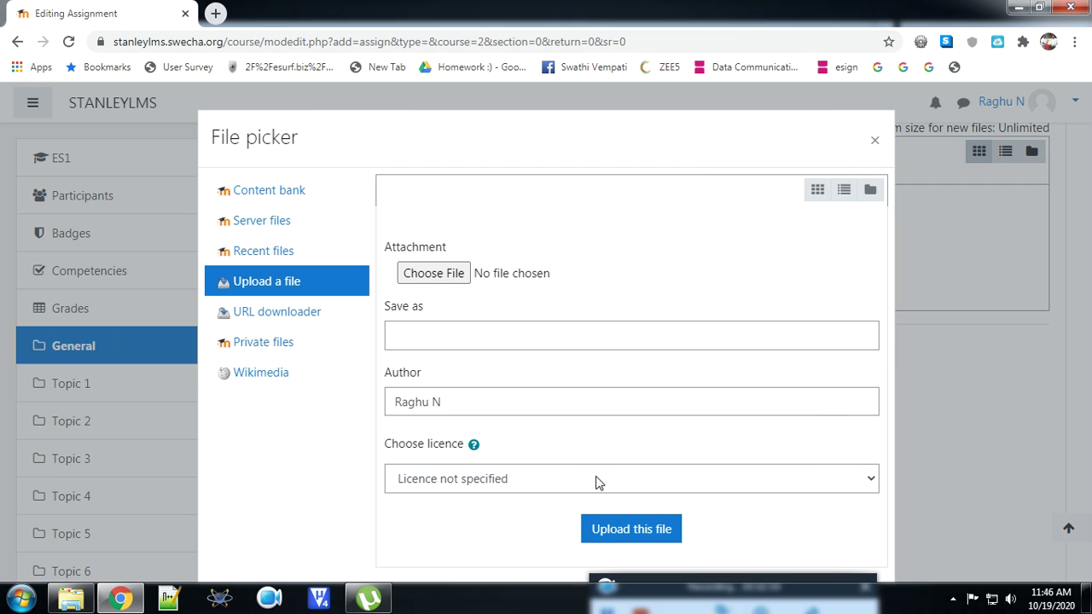
pyautogui.click(875, 139)
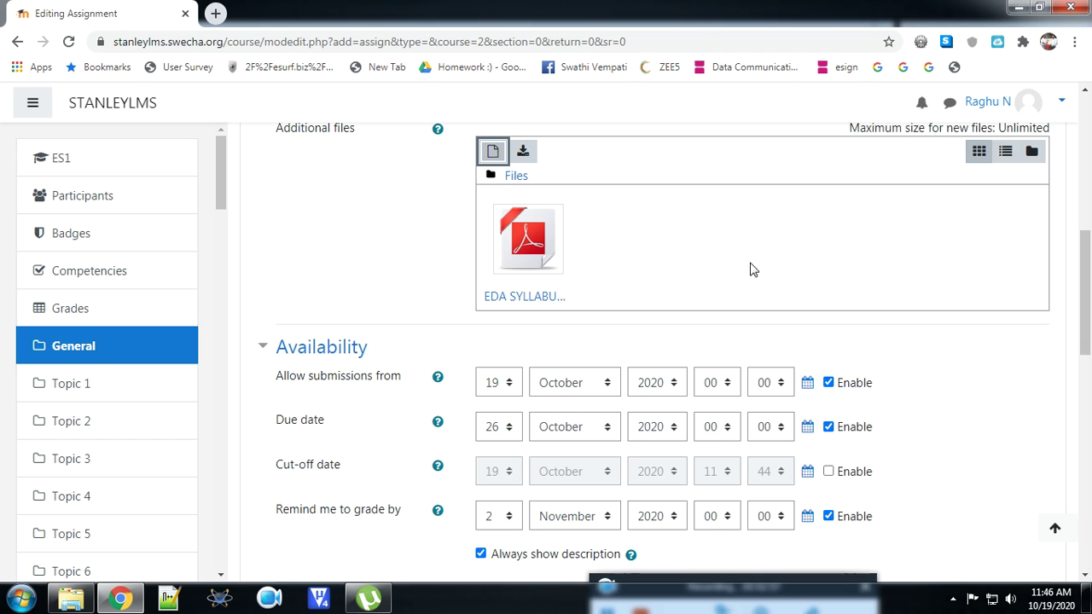
# Step: Set the start time for allowing submissions to 12:00 on 19 October 2020
pyautogui.scroll(-3, 643, 265)
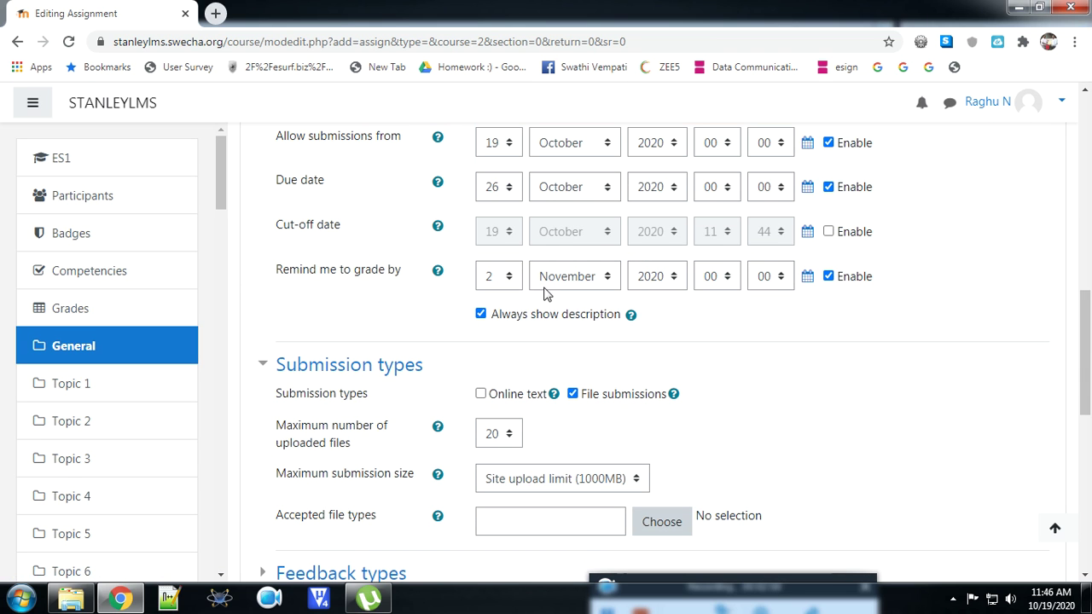
pyautogui.scroll(2, 475, 244)
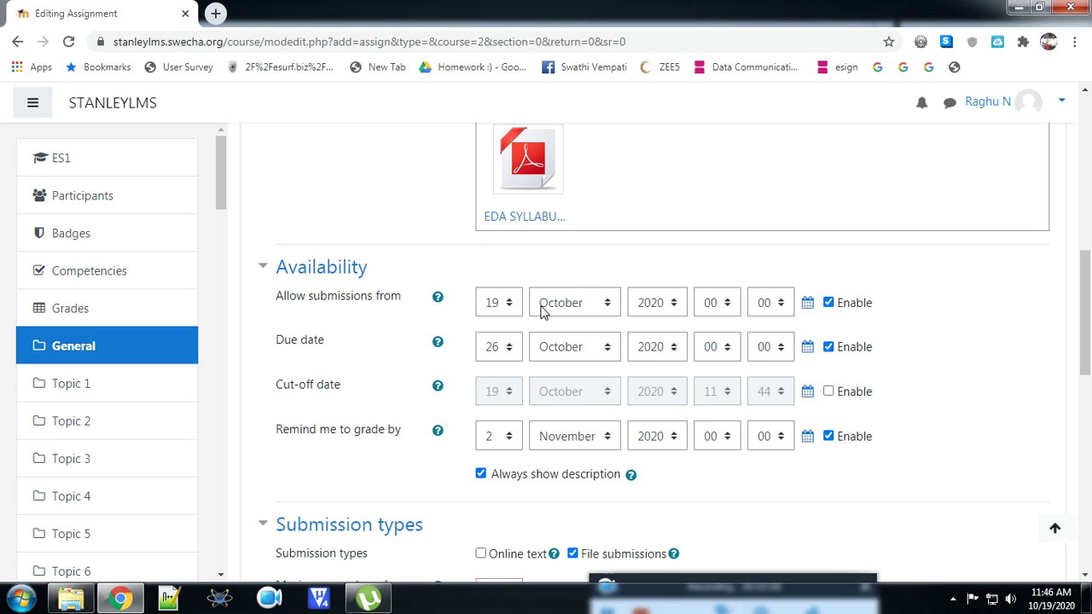
pyautogui.click(732, 309)
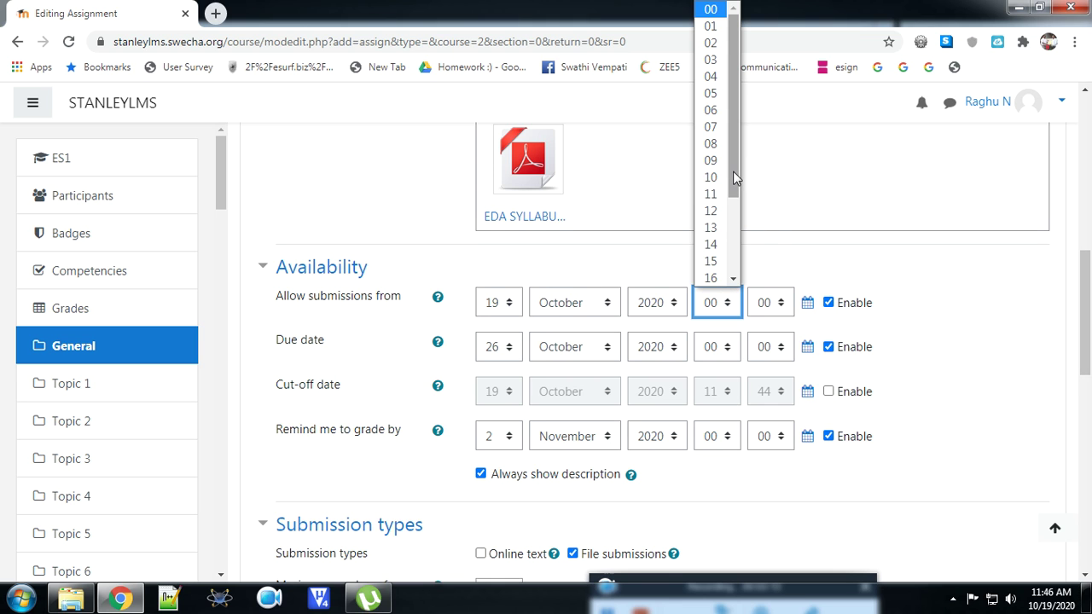
pyautogui.scroll(-1, 732, 177)
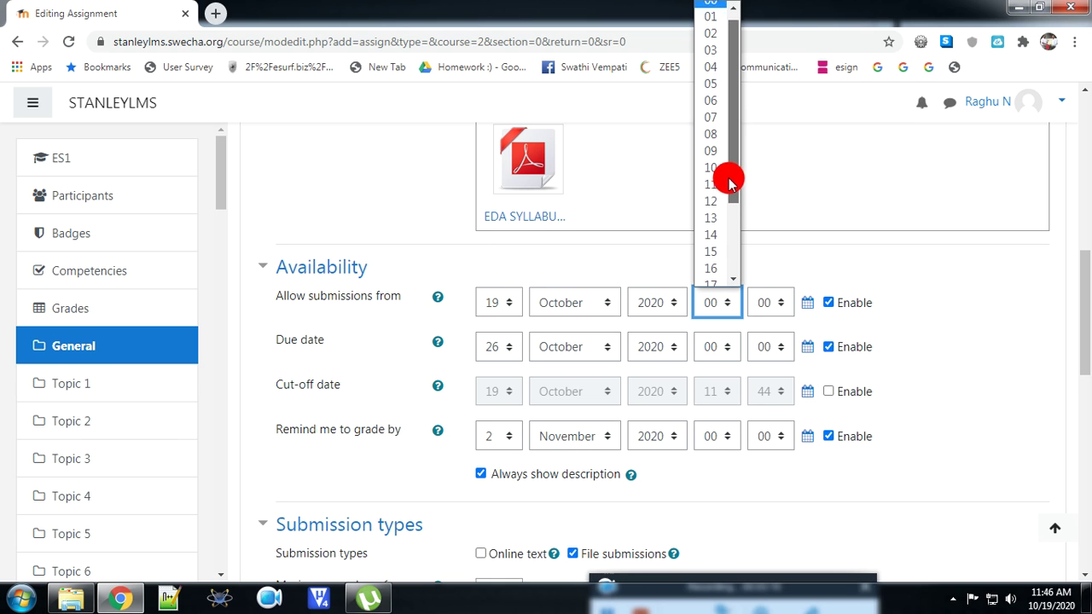
pyautogui.click(710, 180)
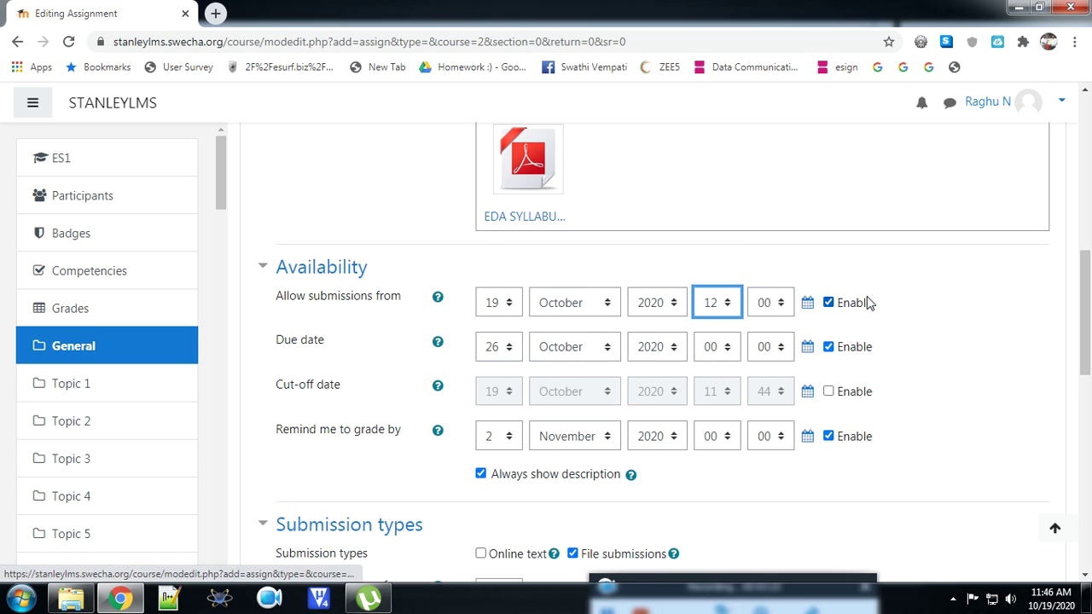
# Step: Set the assignment's due date to 22 October 2020
pyautogui.click(510, 349)
pyautogui.moveTo(512, 142); pyautogui.dragTo(521, 62)
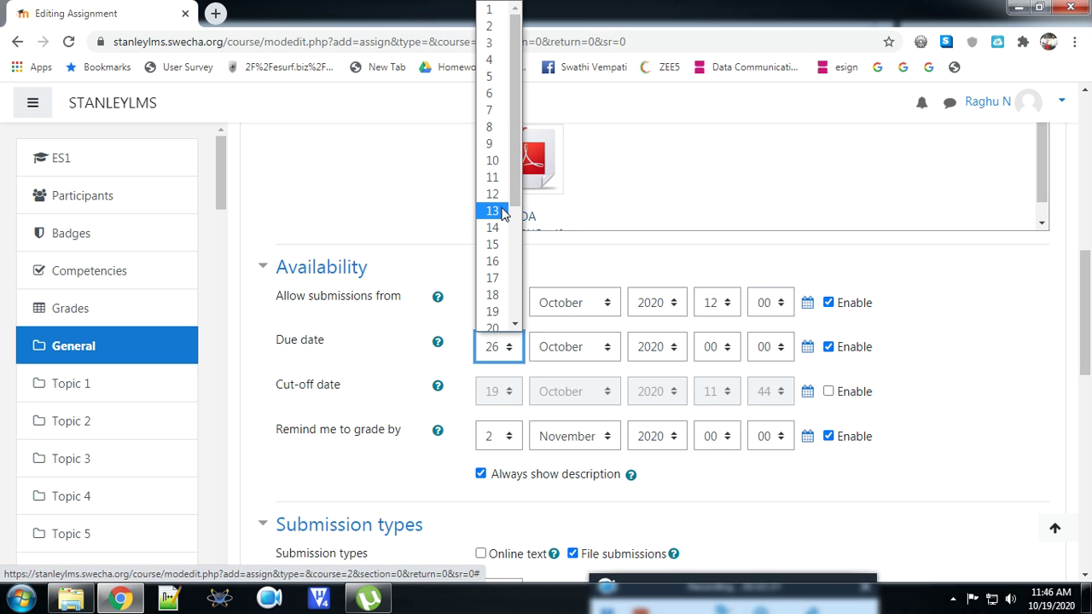
pyautogui.moveTo(518, 194); pyautogui.dragTo(517, 232)
pyautogui.click(491, 304)
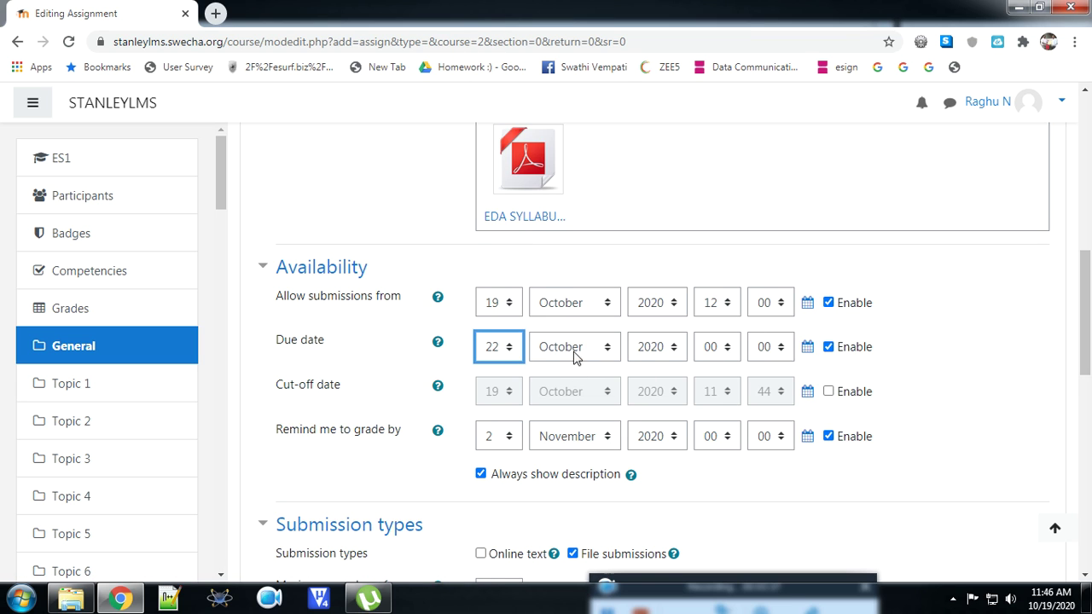
pyautogui.click(515, 351)
pyautogui.moveTo(518, 215); pyautogui.dragTo(534, 176)
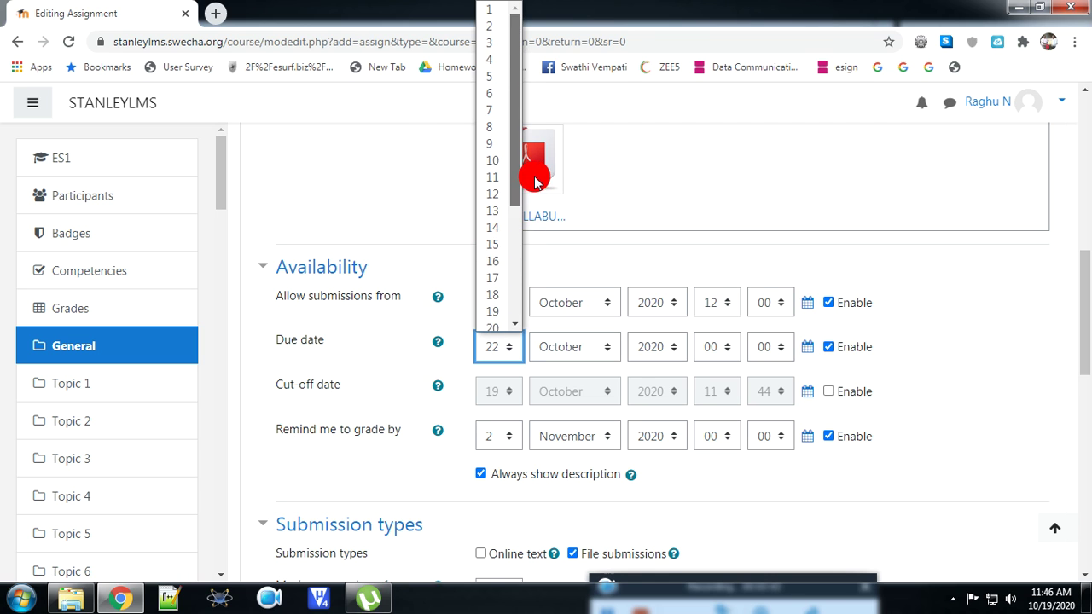
pyautogui.click(529, 206)
pyautogui.click(716, 135)
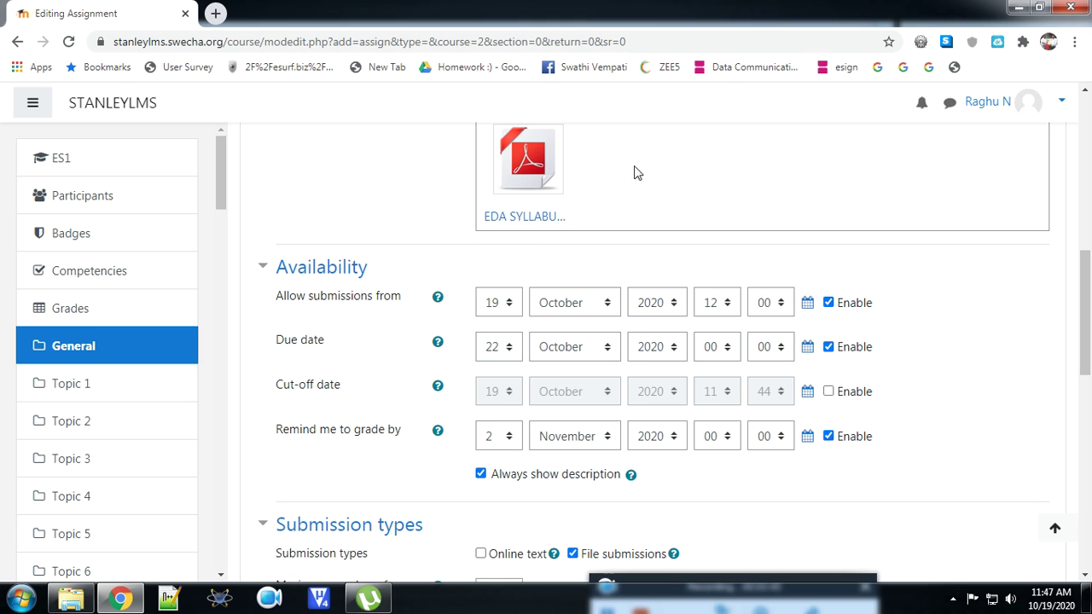
# Step: Set the assignment's due date to 24 October 2020 at 23:59
pyautogui.click(515, 353)
pyautogui.scroll(-1, 499, 325)
pyautogui.click(499, 324)
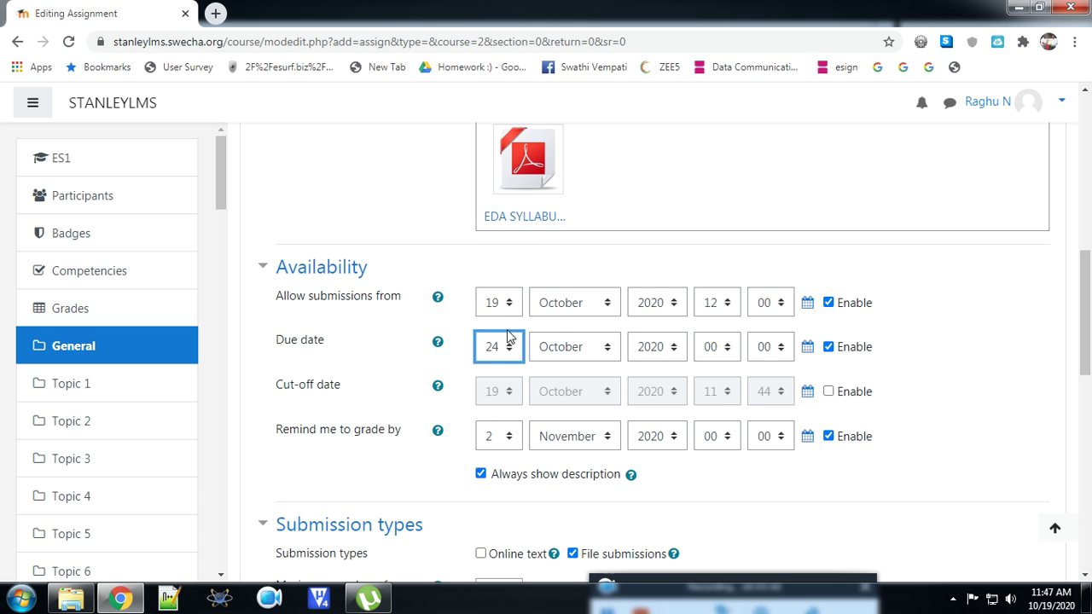
pyautogui.click(734, 349)
pyautogui.moveTo(731, 247); pyautogui.dragTo(707, 348)
pyautogui.click(709, 323)
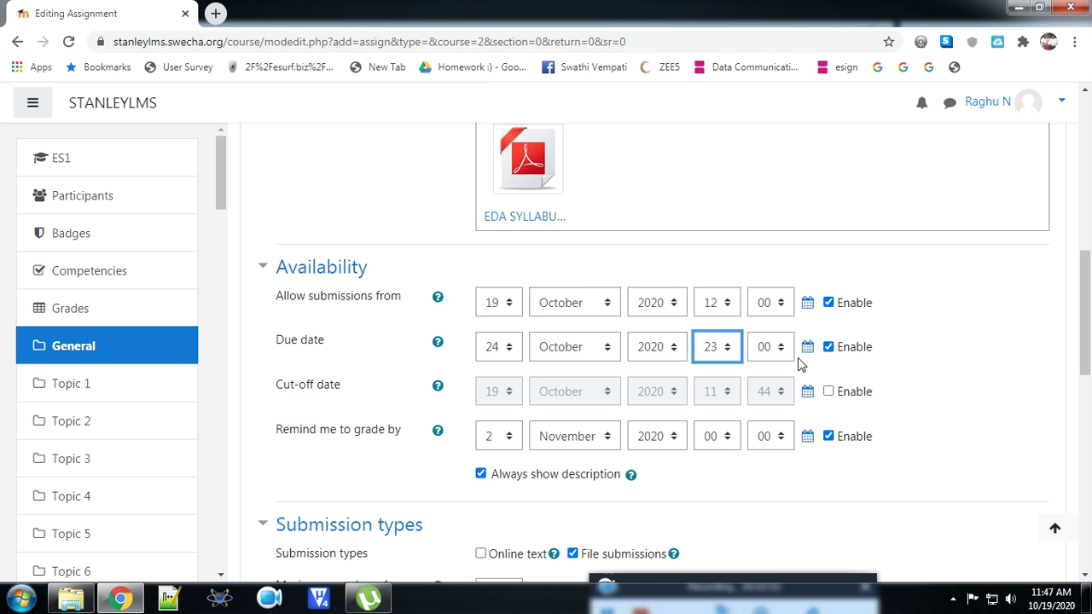
pyautogui.click(778, 352)
pyautogui.moveTo(786, 101); pyautogui.dragTo(761, 352)
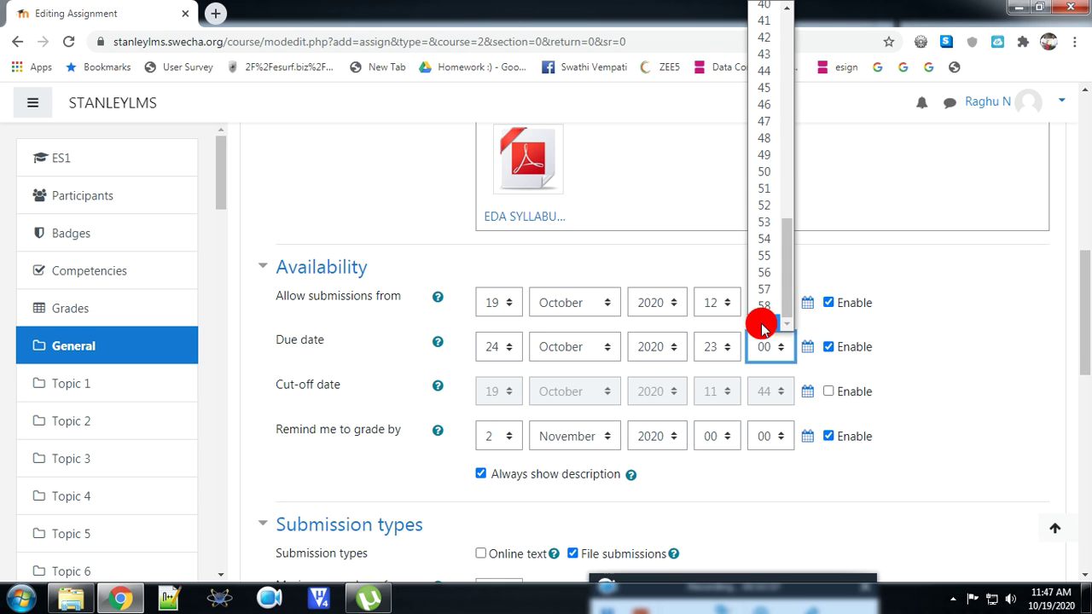
pyautogui.click(764, 322)
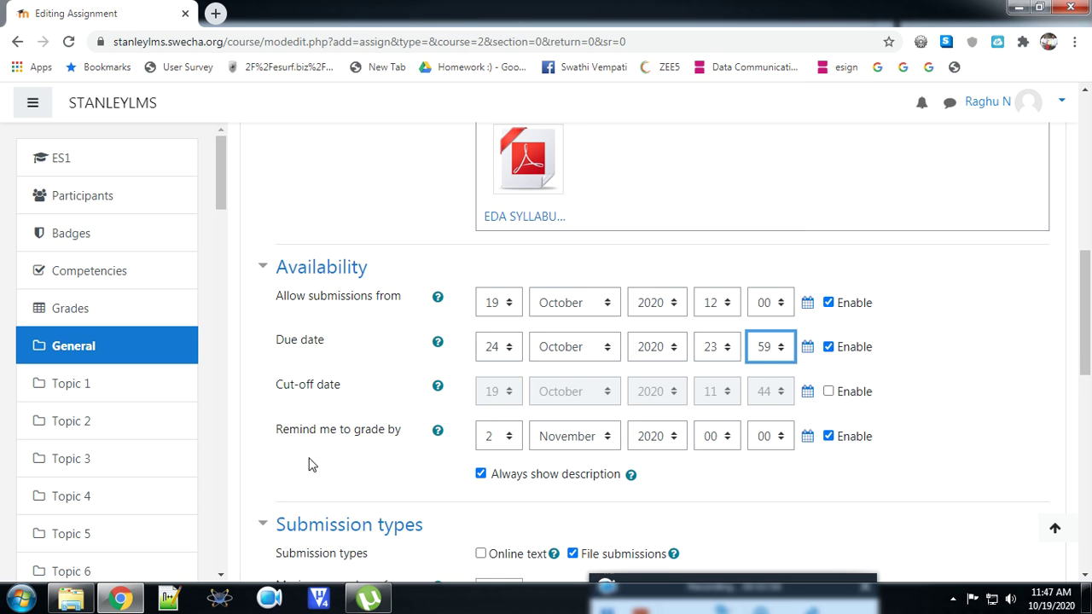
# Step: Set the day of the grading reminder date to 25 in November 2020
pyautogui.click(508, 438)
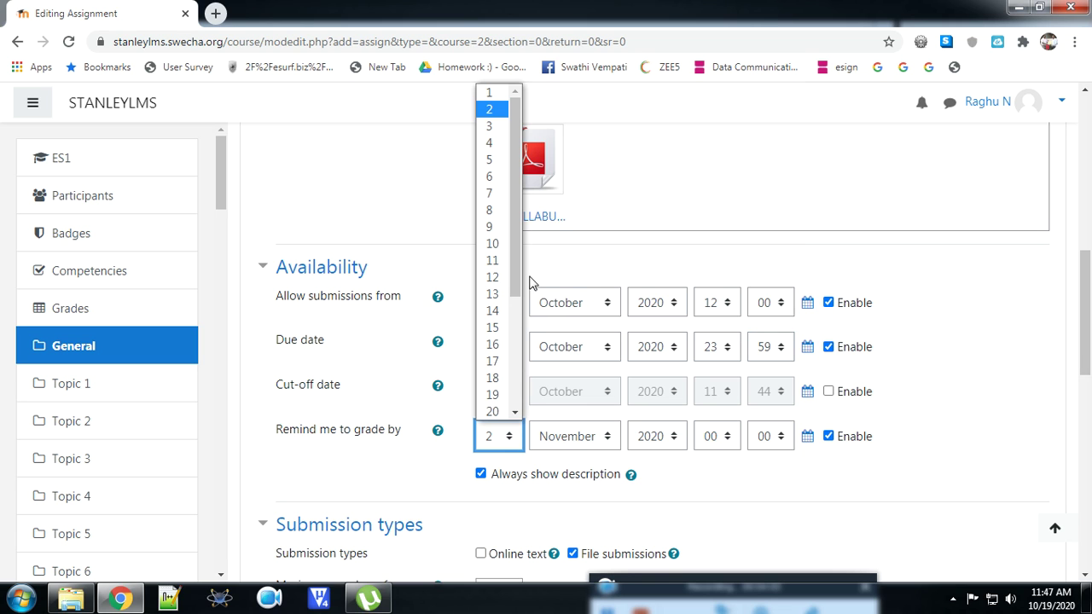
pyautogui.moveTo(517, 272); pyautogui.dragTo(495, 321)
pyautogui.click(487, 360)
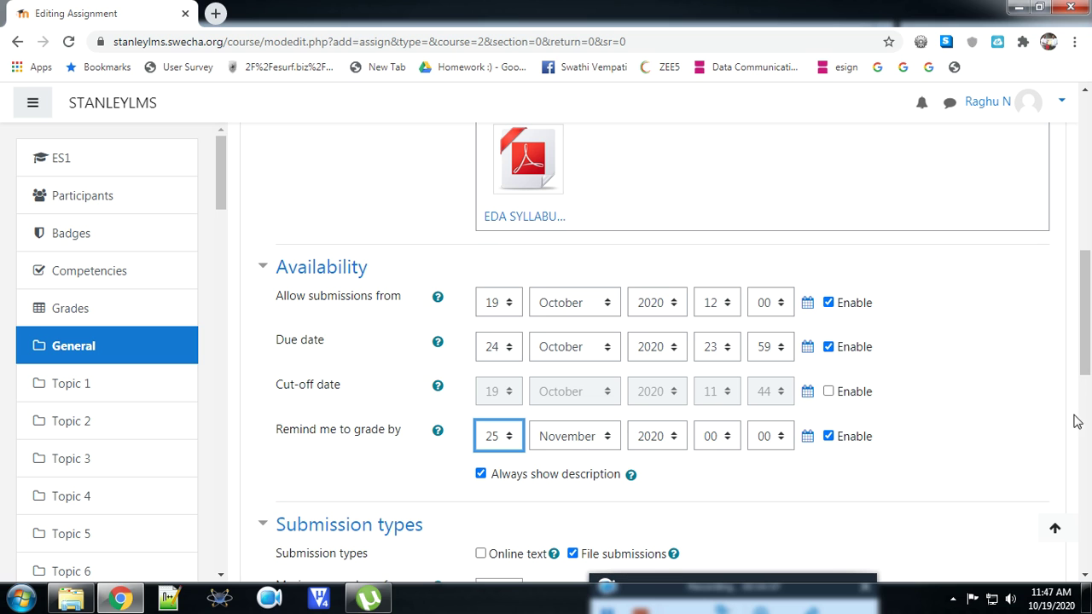
# Step: Limit file submissions to a maximum of 1 uploaded file and a maximum submission size of 50MB
pyautogui.scroll(-2, 580, 324)
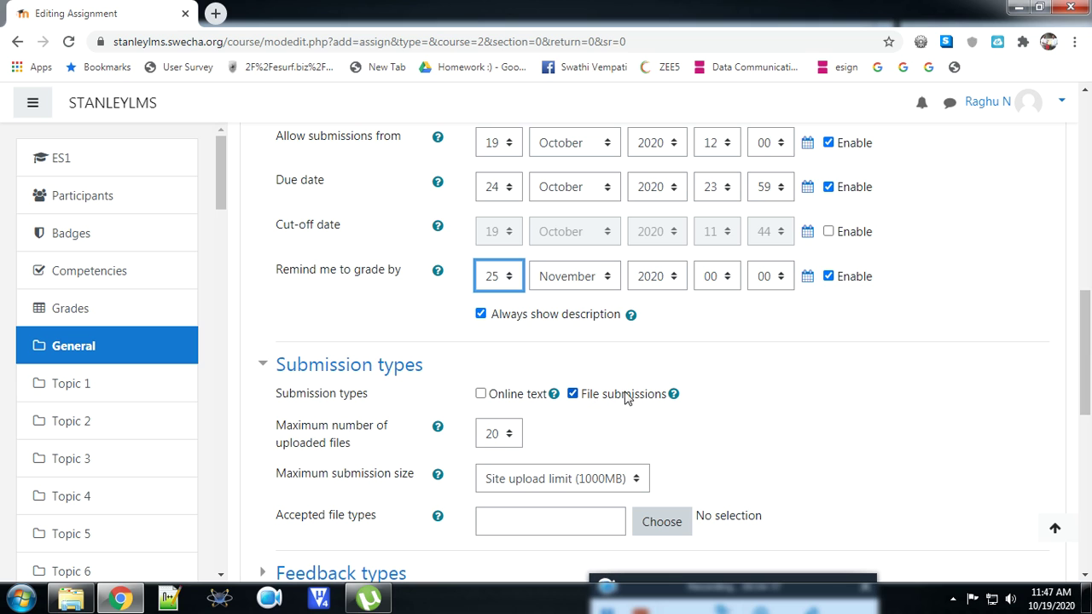
pyautogui.click(512, 436)
pyautogui.click(483, 88)
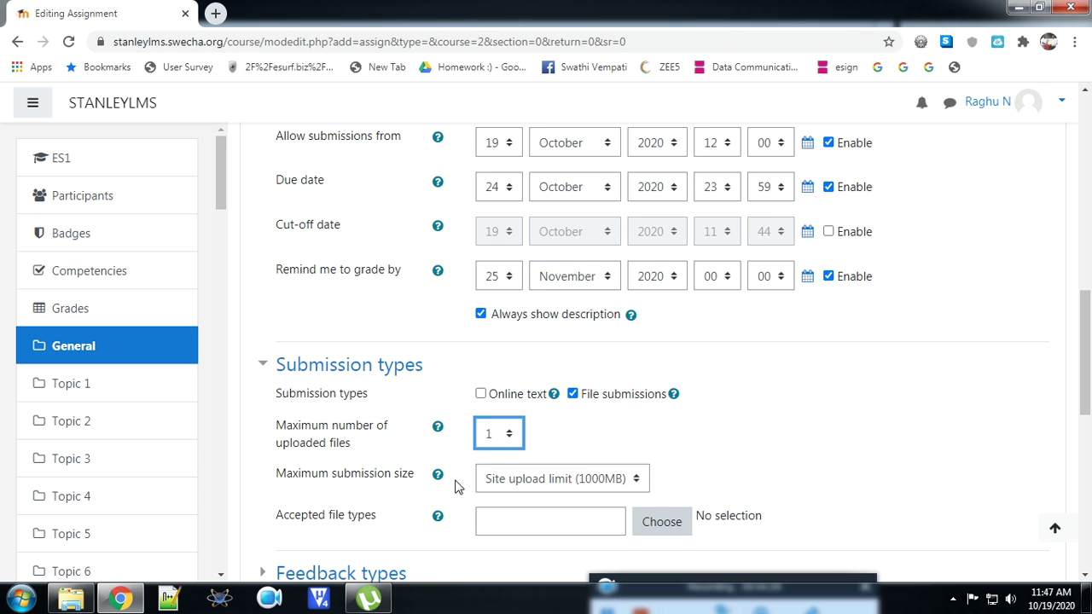
pyautogui.click(640, 486)
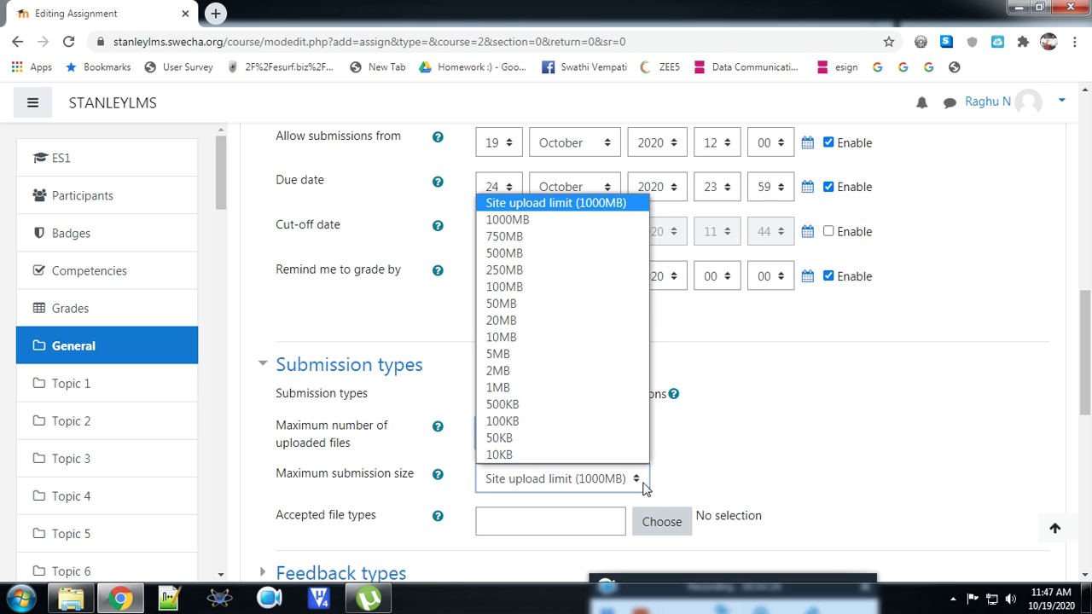
pyautogui.click(529, 307)
# Step: Restrict the accepted file types for submissions to .PDF
pyautogui.scroll(-4, 654, 384)
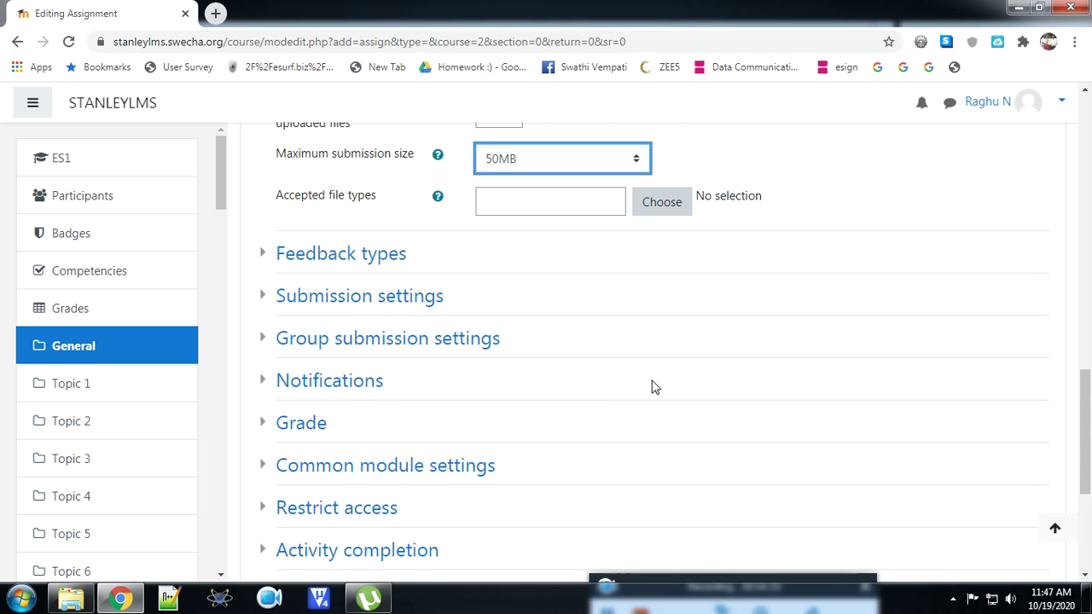
pyautogui.scroll(2, 631, 385)
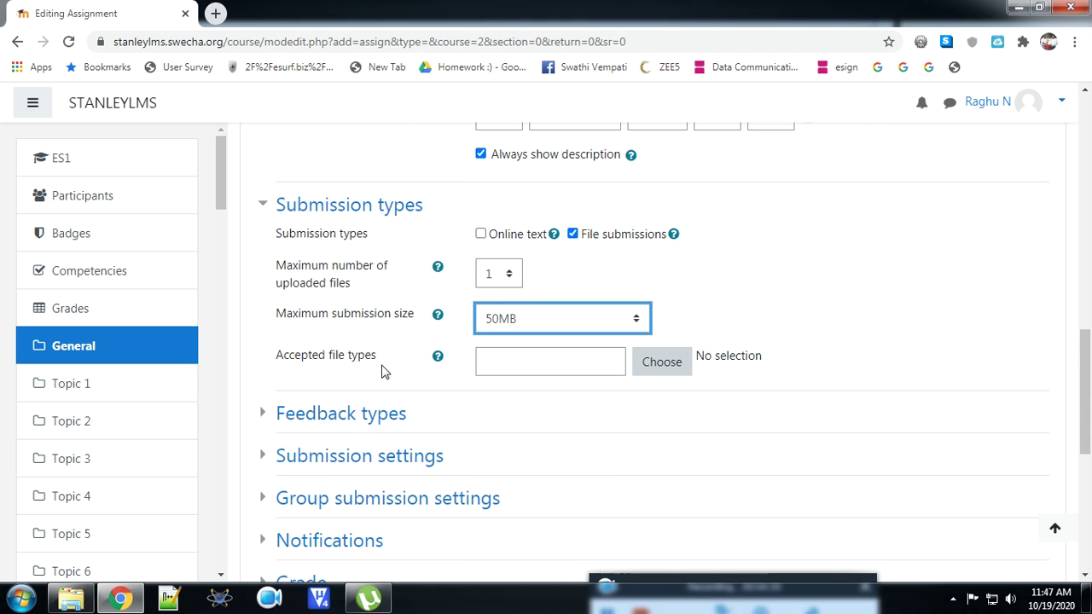
pyautogui.click(498, 361)
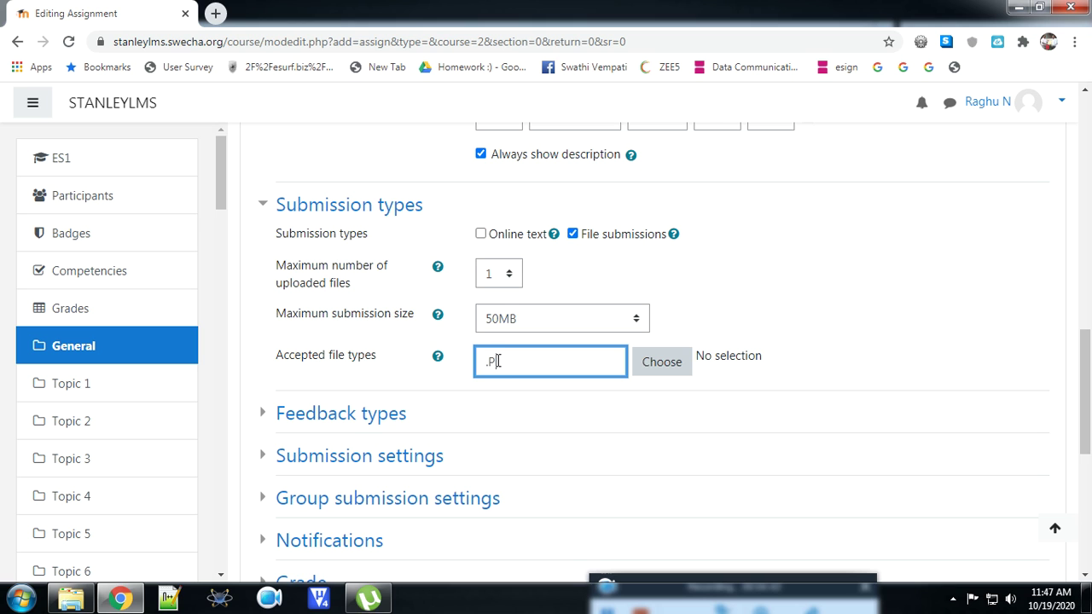
pyautogui.click(856, 296)
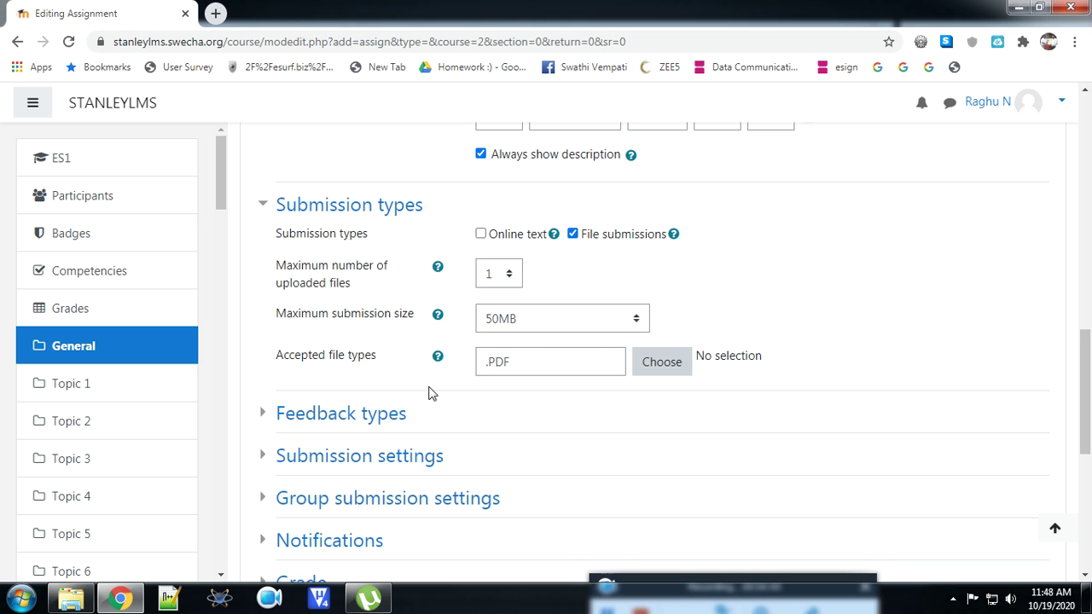
# Step: Expand the feedback types and submission settings, and require students to click the submit button by choosing Yes
pyautogui.scroll(-1, 384, 384)
pyautogui.click(343, 334)
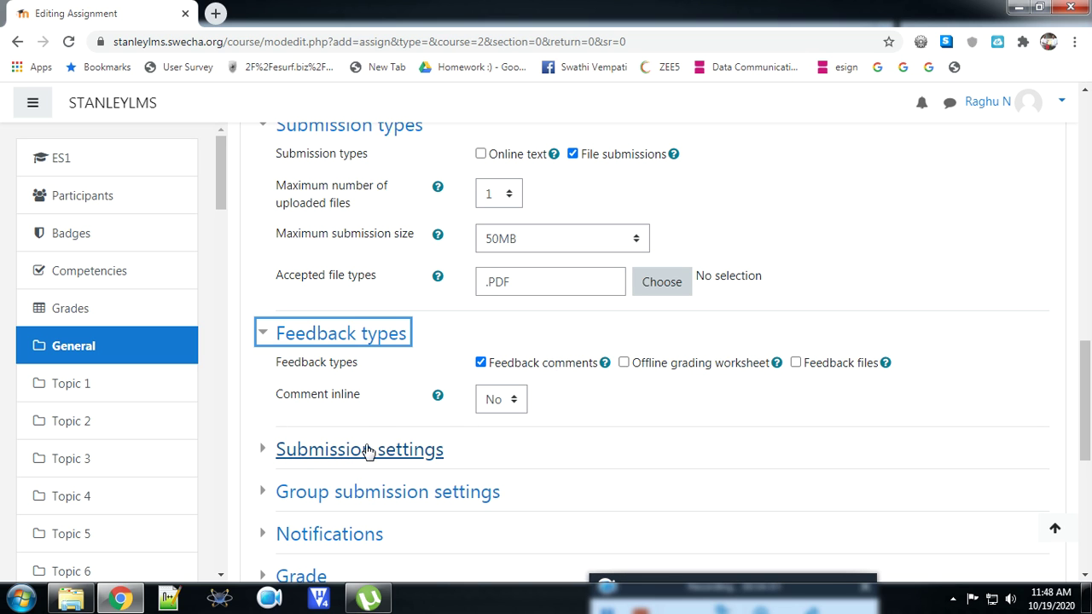
pyautogui.click(410, 450)
pyautogui.scroll(-3, 575, 364)
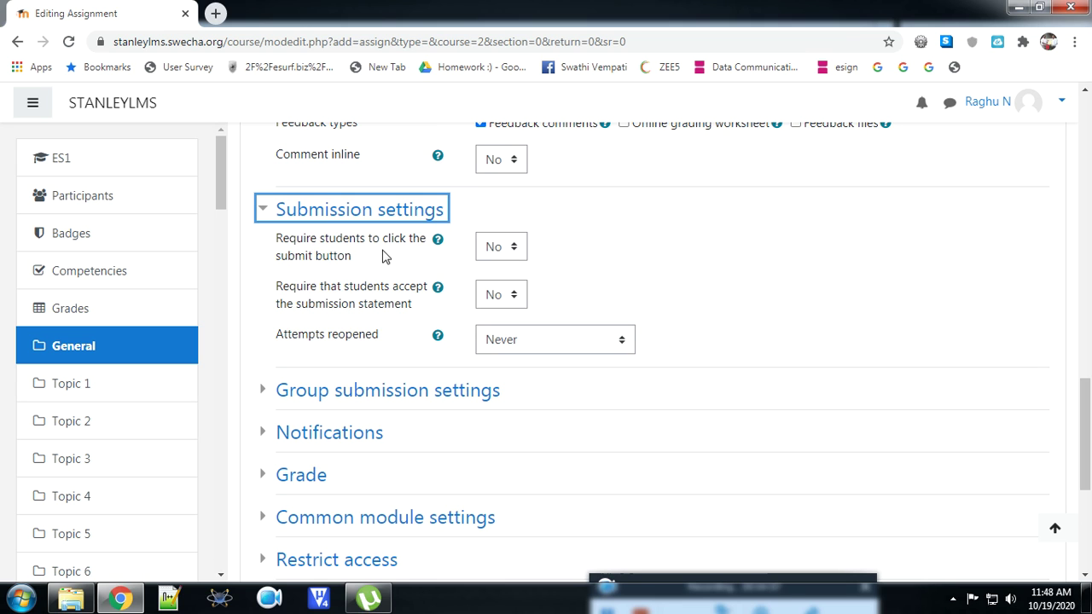
pyautogui.click(521, 245)
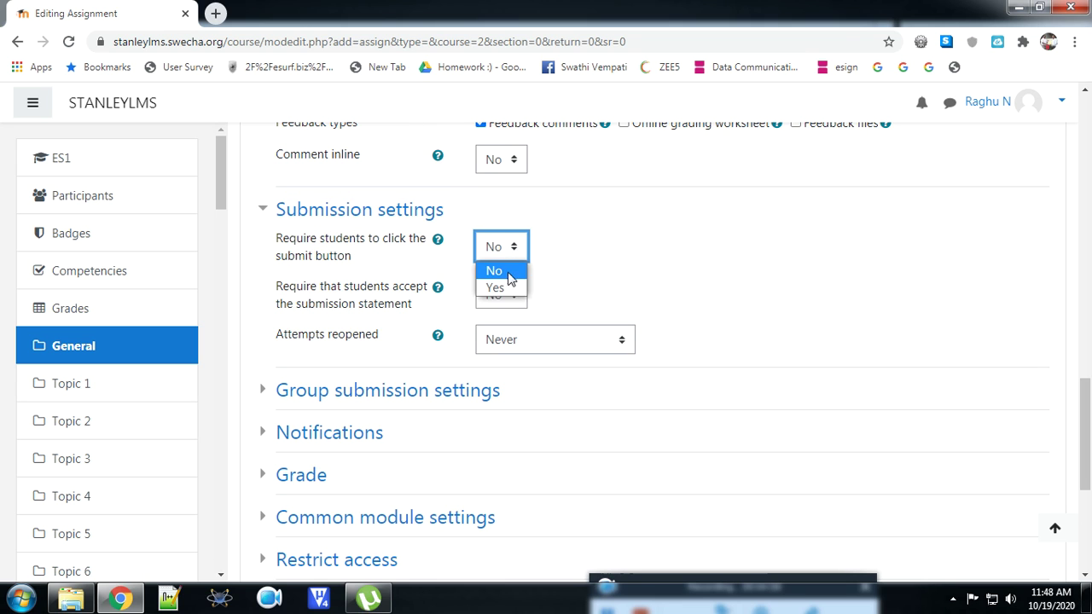
pyautogui.click(499, 286)
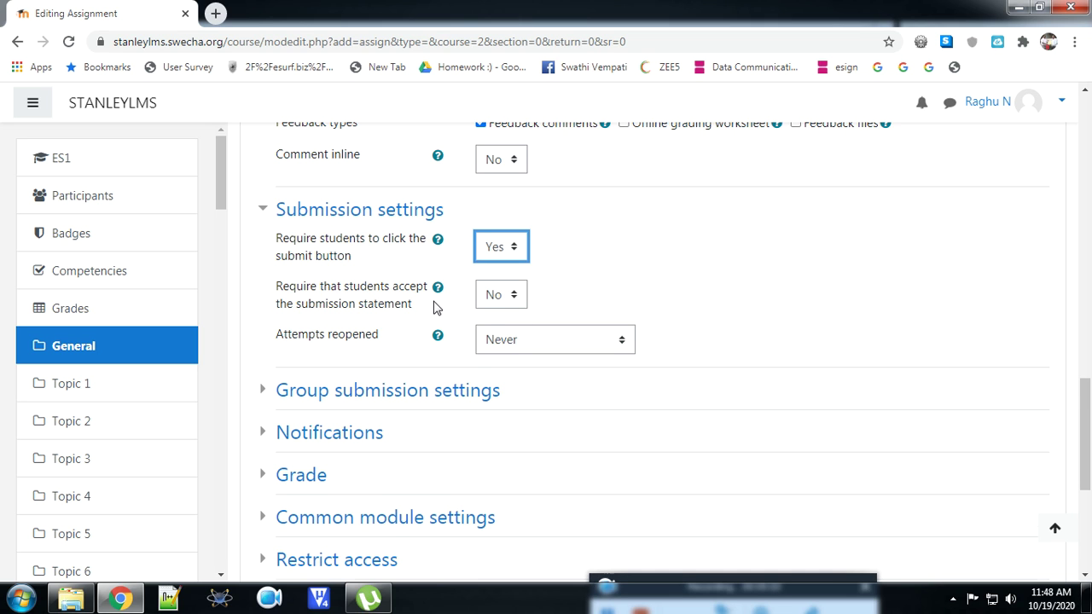
# Step: Review the assignment's group submission and notification settings, collapsing each section after viewing it
pyautogui.scroll(-1, 392, 316)
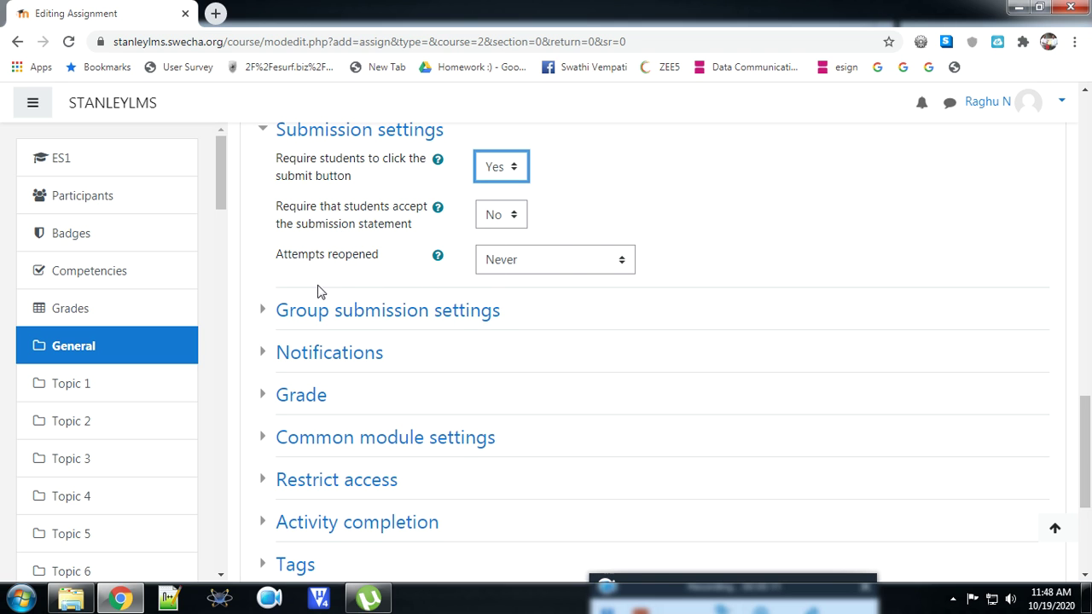
pyautogui.click(363, 313)
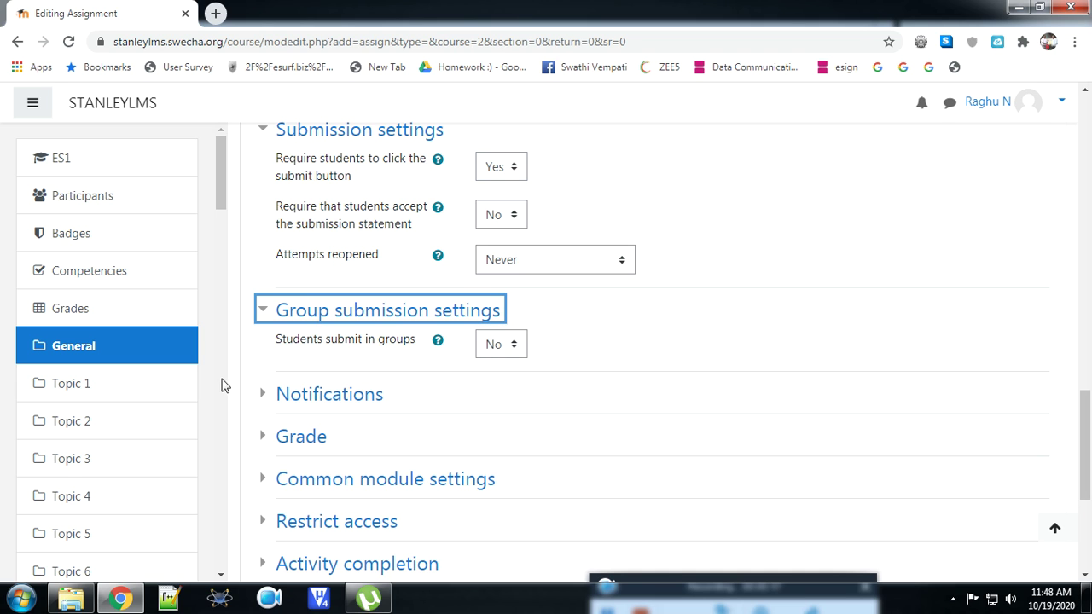
pyautogui.click(331, 310)
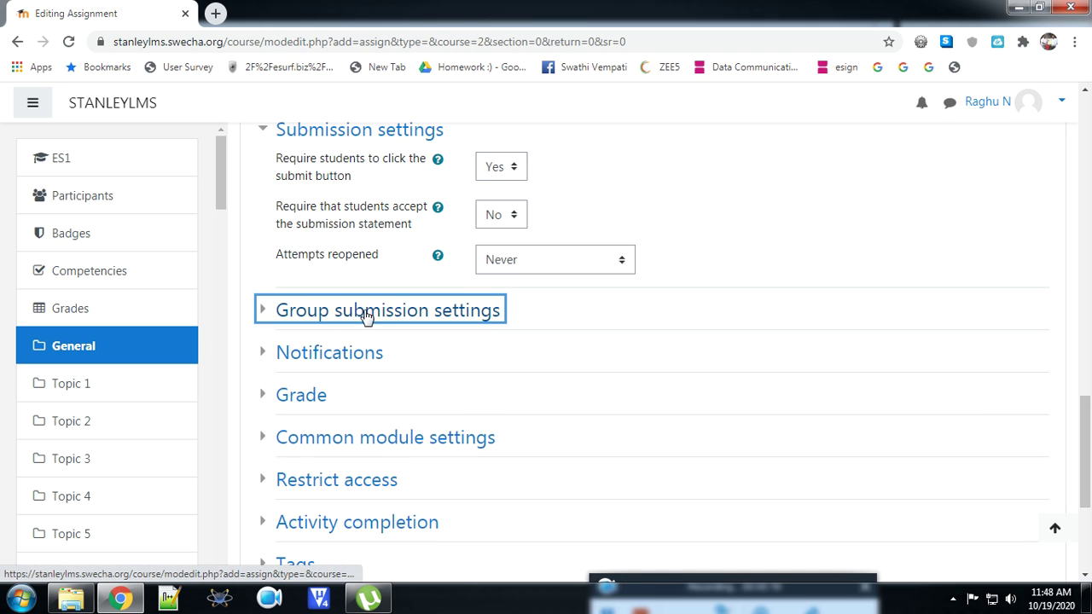
pyautogui.click(337, 358)
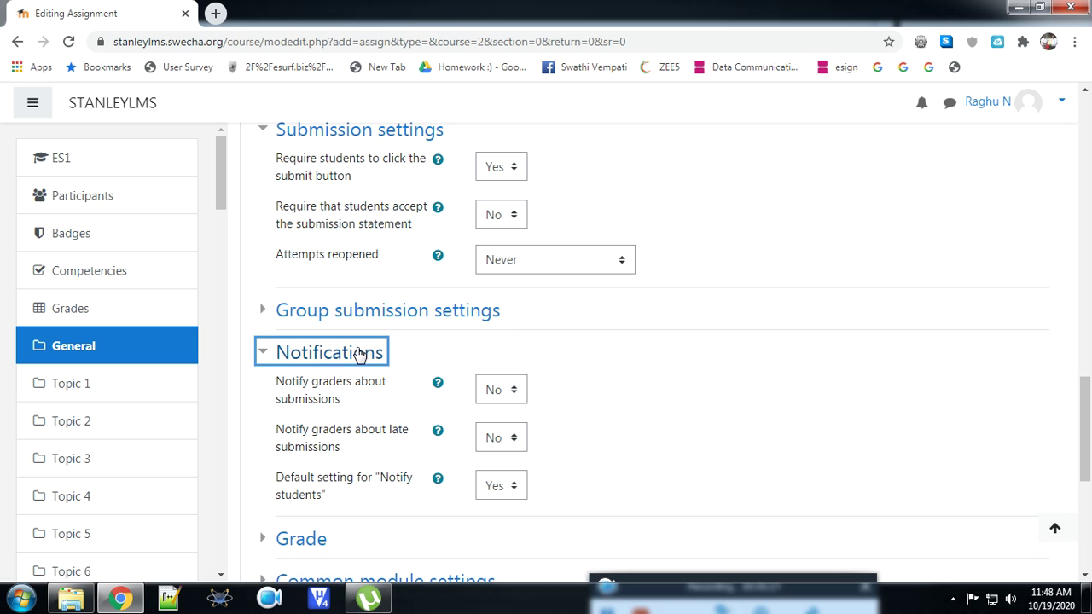
pyautogui.click(338, 361)
pyautogui.scroll(-1, 435, 363)
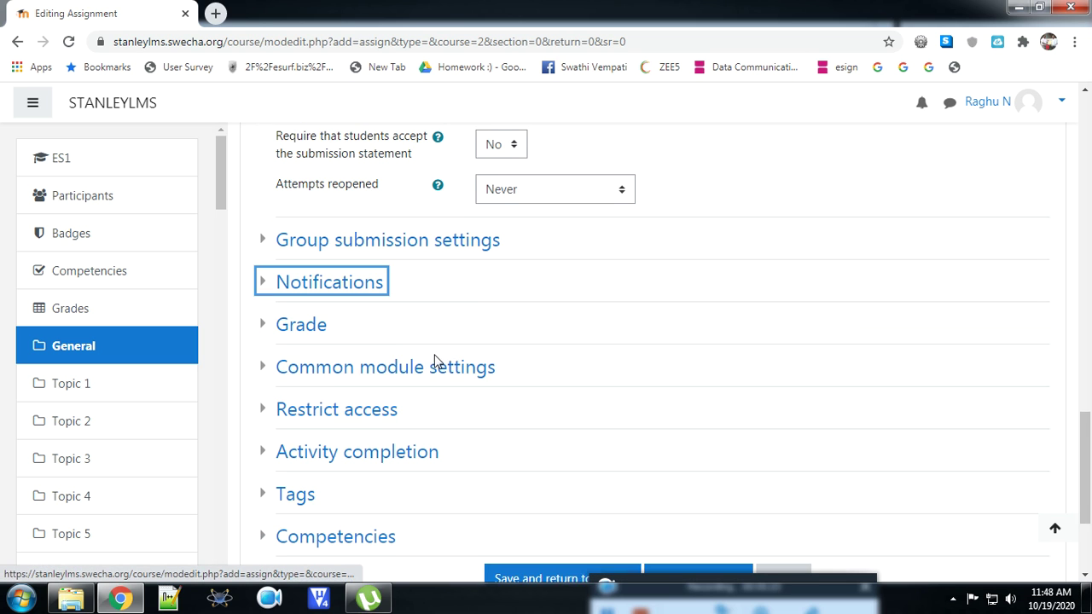
# Step: Expand the common module and grade settings, and set the assignment's maximum grade to 5 points
pyautogui.click(345, 362)
pyautogui.click(300, 315)
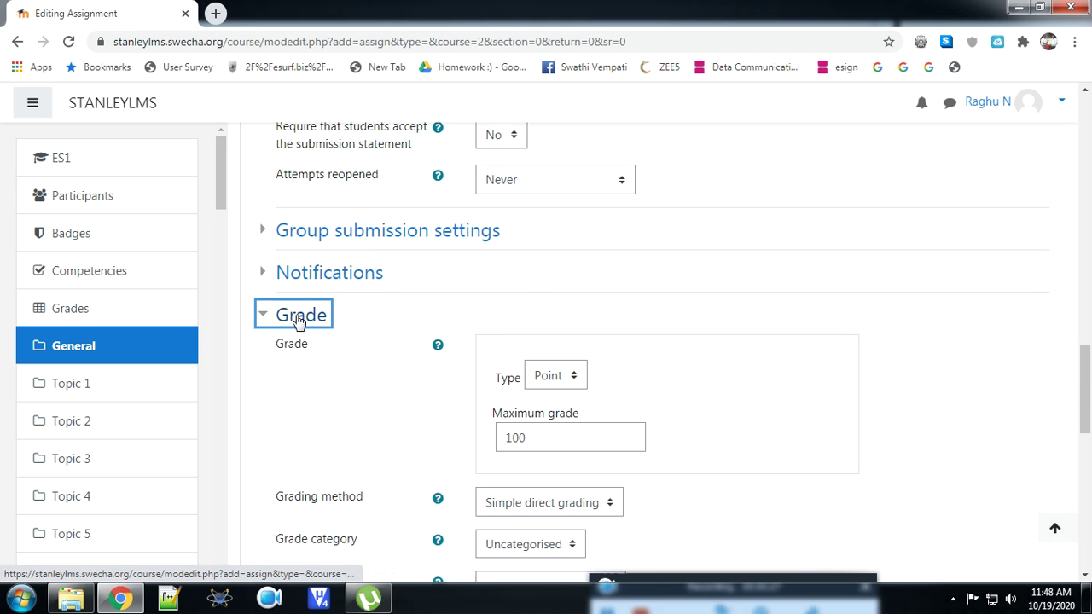
pyautogui.scroll(-4, 551, 319)
pyautogui.scroll(1, 527, 231)
pyautogui.scroll(1, 529, 247)
pyautogui.click(539, 279)
pyautogui.click(442, 286)
pyautogui.click(582, 267)
pyautogui.click(469, 280)
pyautogui.click(542, 279)
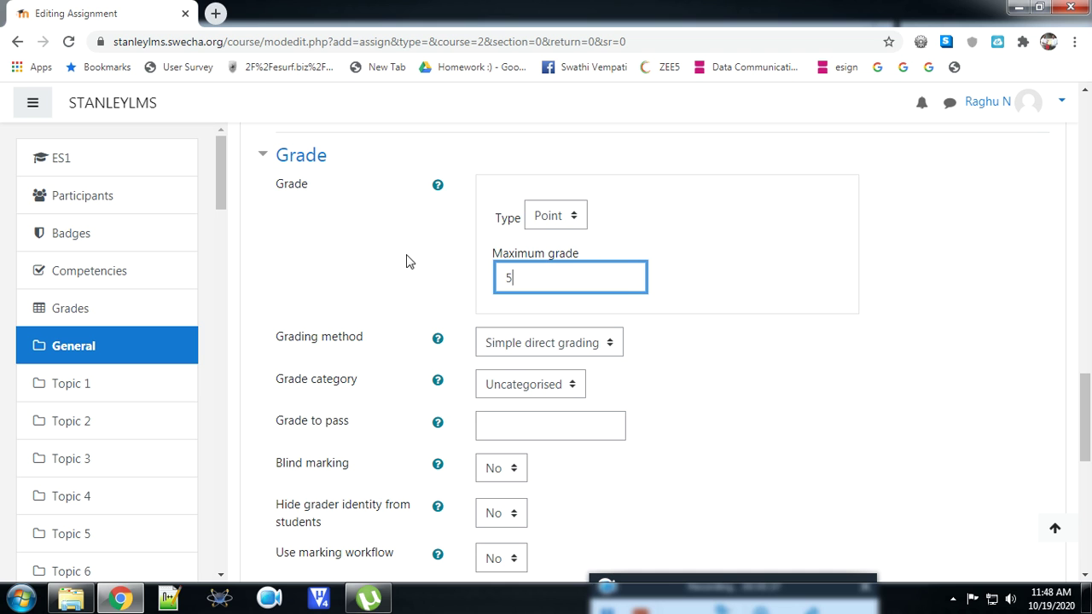
pyautogui.scroll(3, 401, 263)
pyautogui.scroll(-3, 375, 282)
pyautogui.write('5')
# Step: Choose "Show on course page" as the assignment's availability in the common module settings
pyautogui.scroll(-4, 375, 298)
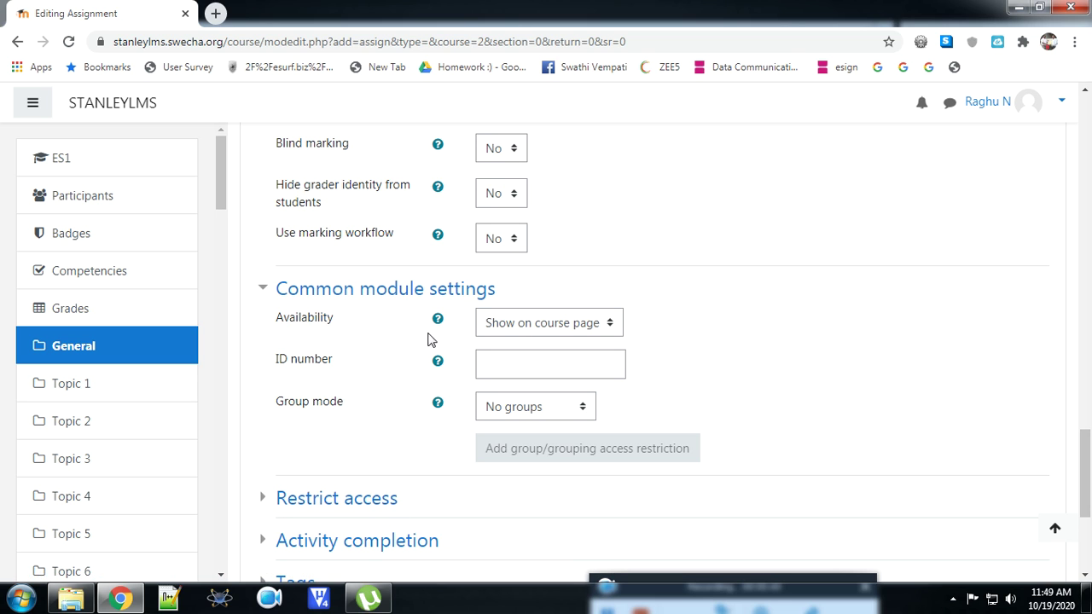
pyautogui.click(611, 324)
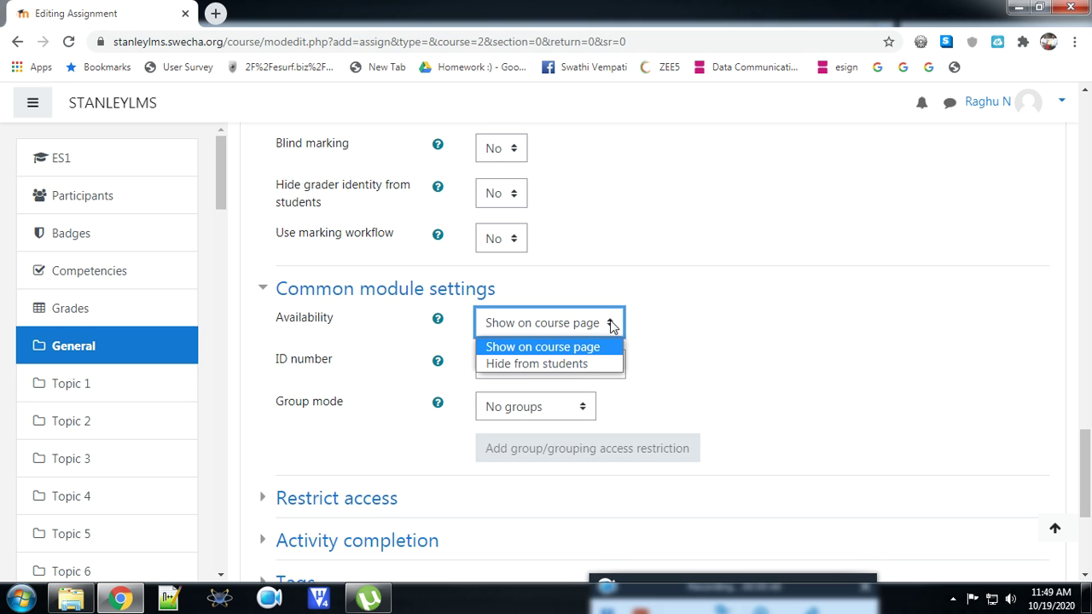
pyautogui.click(533, 347)
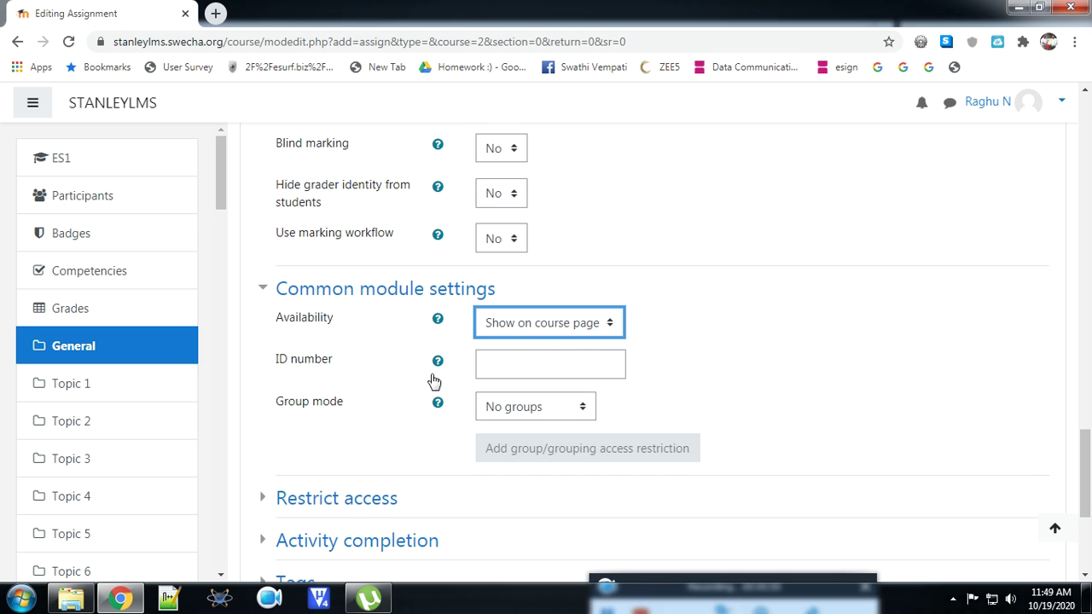
# Step: Expand the access restriction and activity completion settings, and save the assignment, returning to the course page
pyautogui.scroll(-2, 332, 409)
pyautogui.click(348, 351)
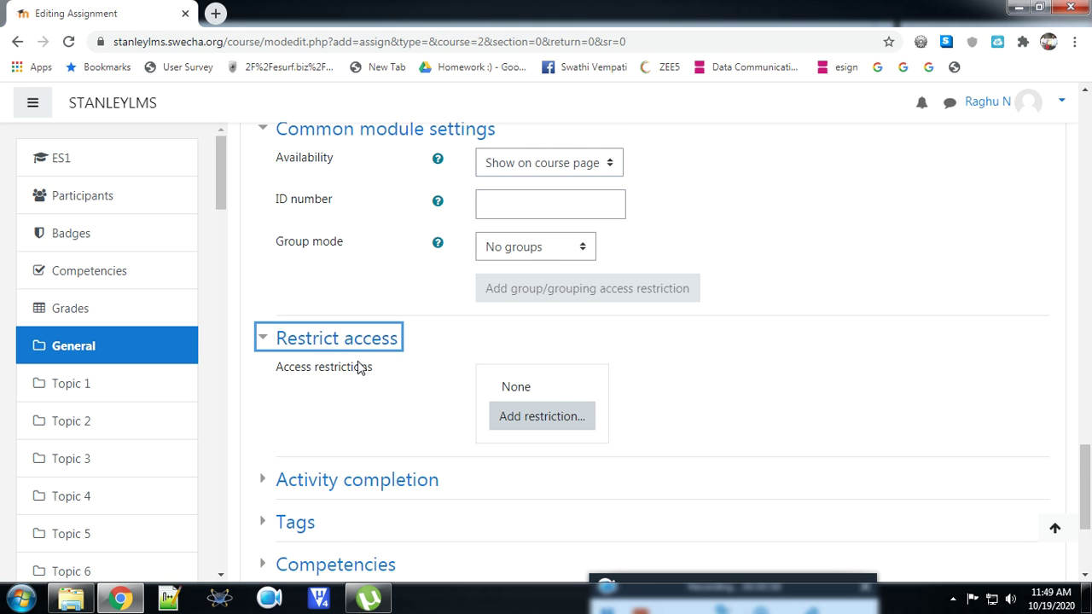
pyautogui.scroll(-2, 359, 366)
pyautogui.click(348, 318)
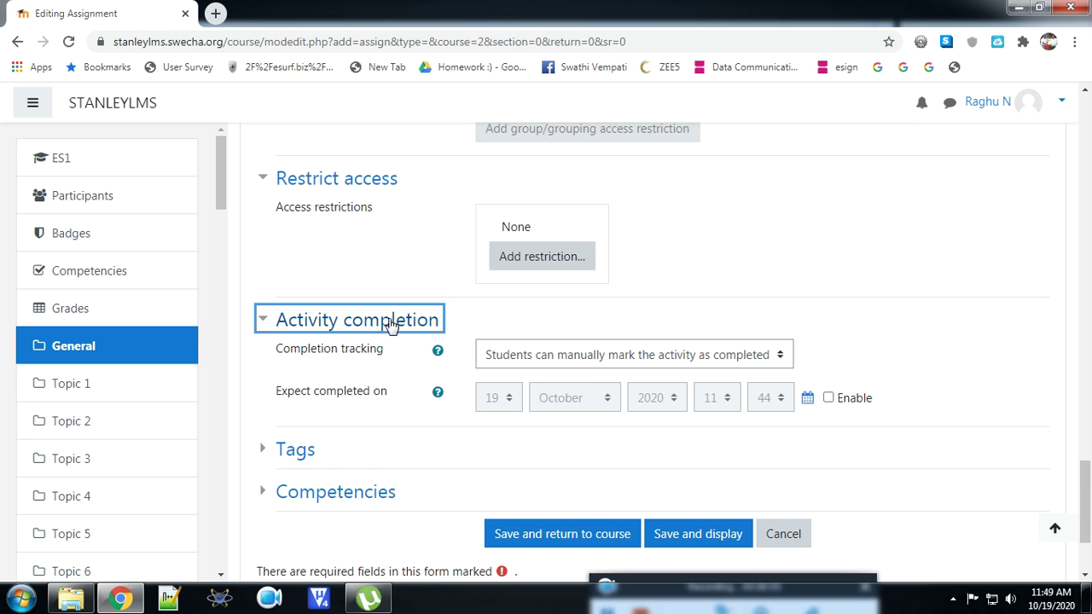
pyautogui.scroll(-2, 382, 323)
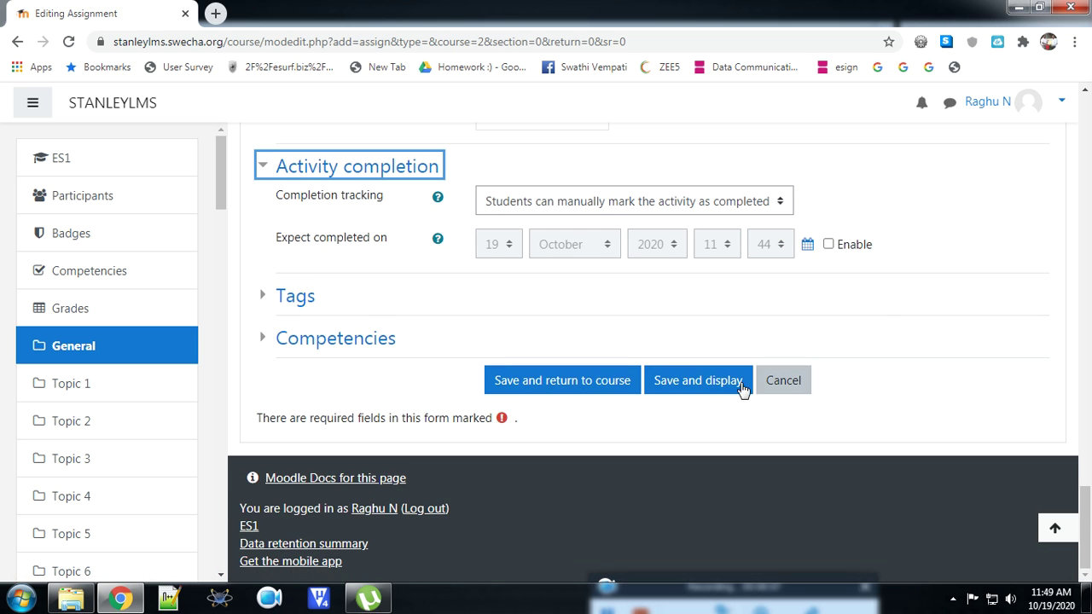
pyautogui.click(574, 382)
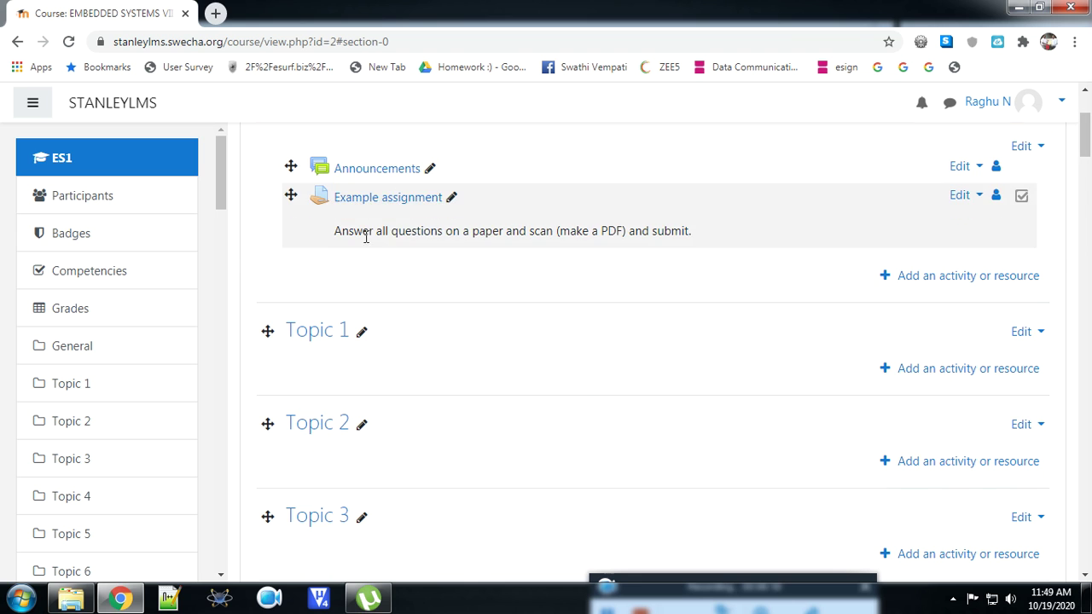
# Step: Leave the ES1 course page and open the STANLEYLMS dashboard
pyautogui.scroll(3, 365, 238)
pyautogui.click(111, 102)
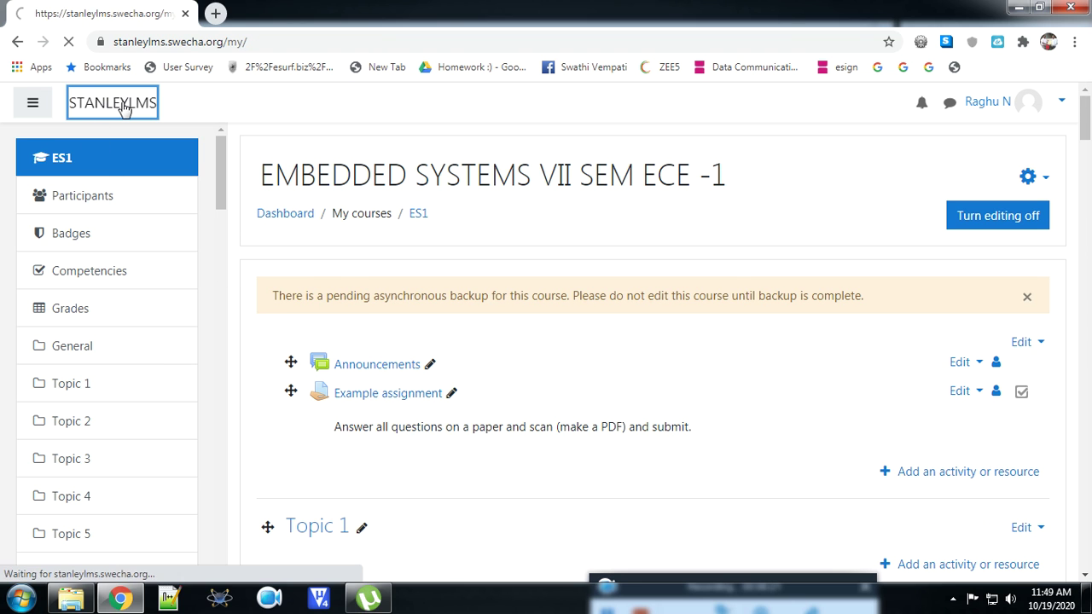
pyautogui.click(71, 162)
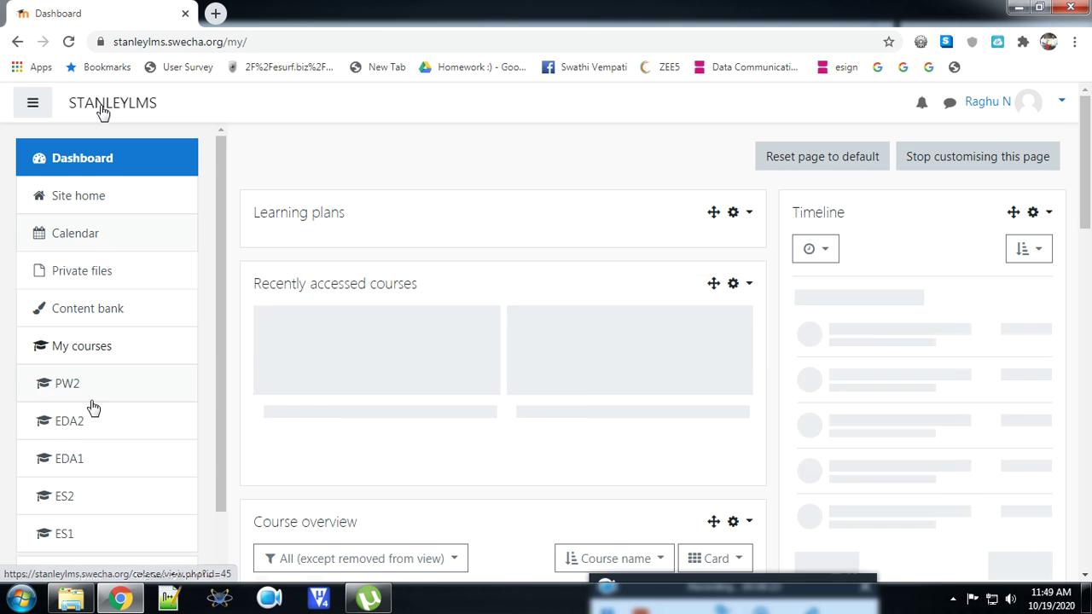
# Step: Open the Example assignment in the ES1 course and review its description, attachment and grading summary
pyautogui.click(64, 531)
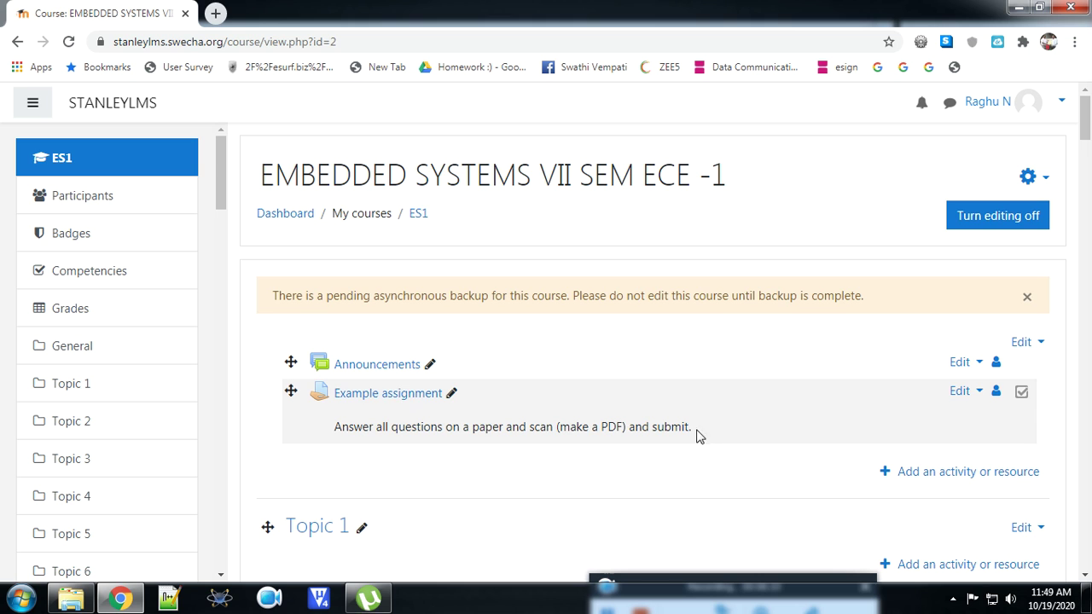
pyautogui.click(379, 393)
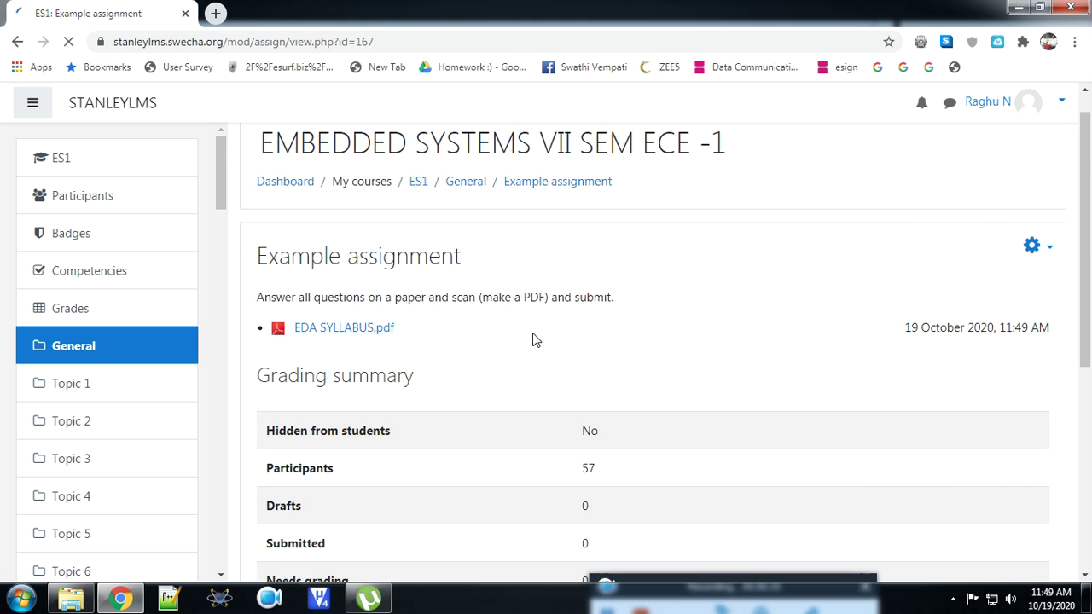
pyautogui.scroll(-4, 532, 339)
pyautogui.scroll(2, 509, 336)
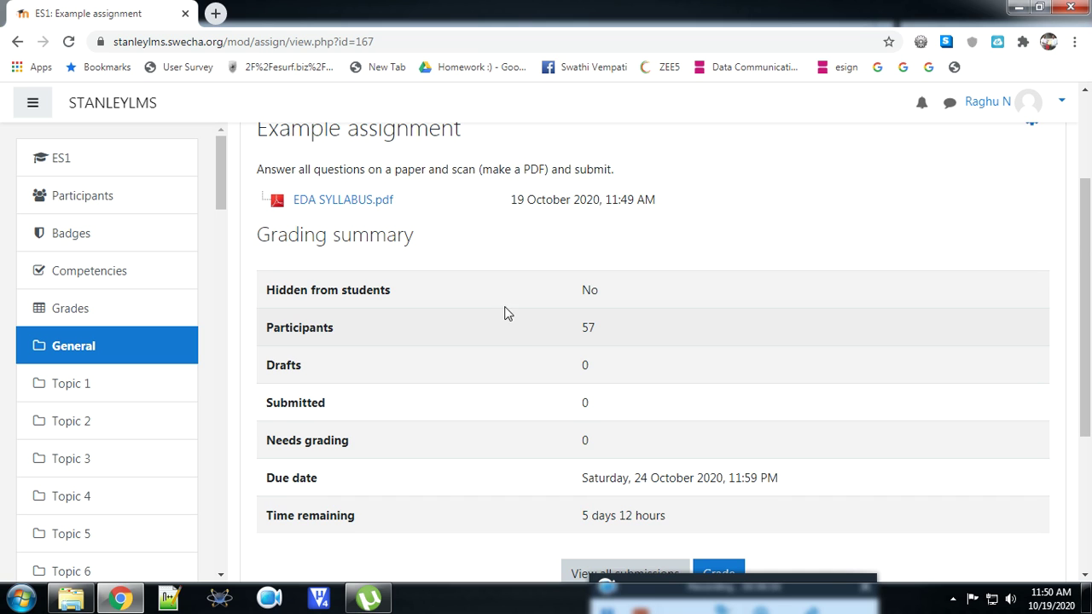
pyautogui.scroll(-3, 478, 308)
pyautogui.scroll(3, 426, 289)
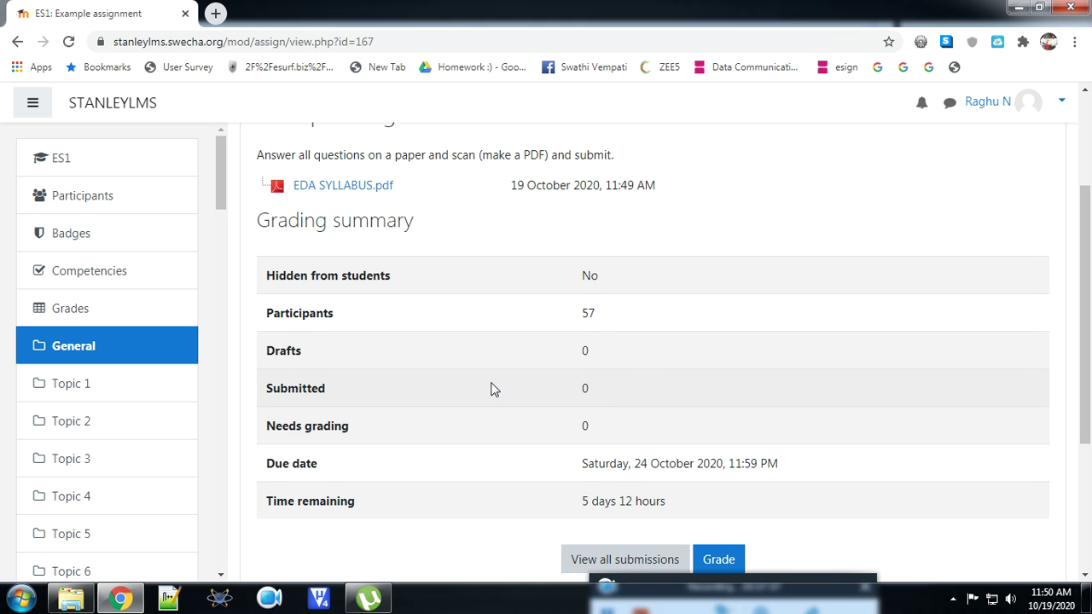
pyautogui.scroll(-1, 492, 388)
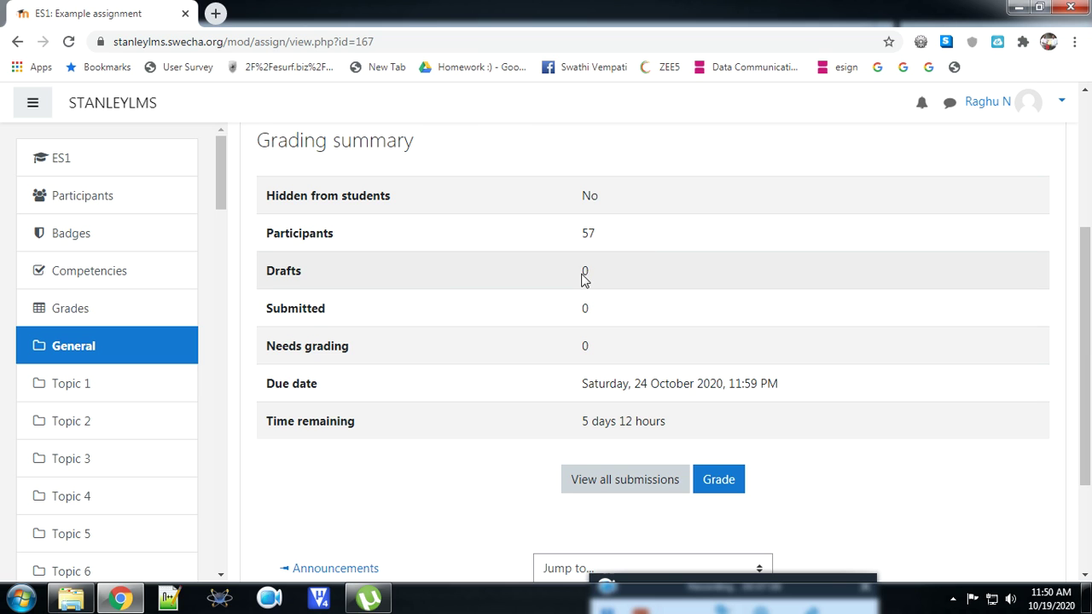
# Step: View all submissions of the Example assignment and look through the student grading table
pyautogui.click(626, 482)
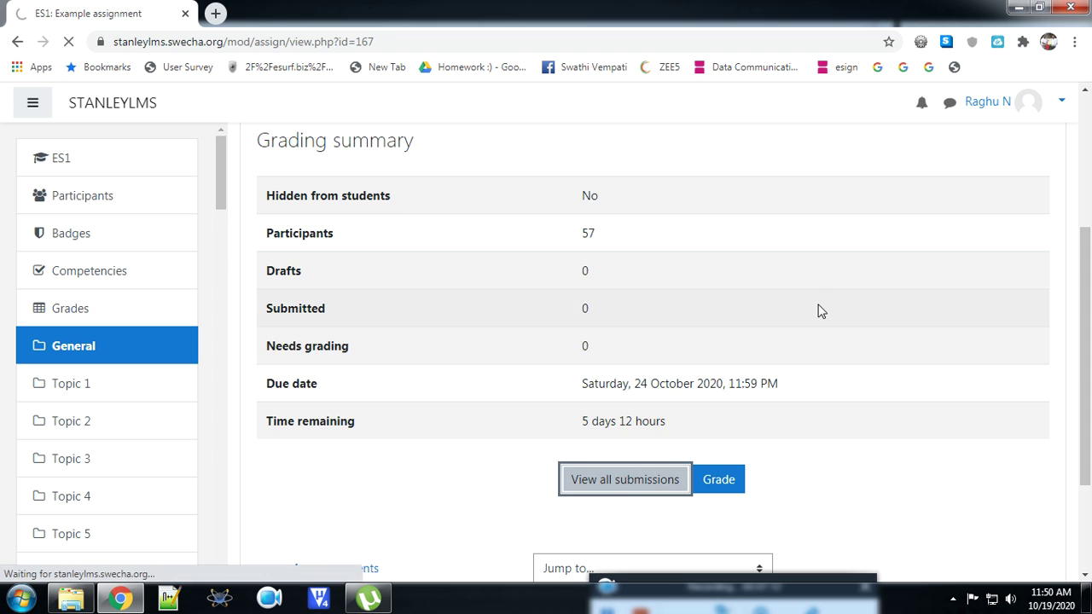
pyautogui.scroll(-4, 725, 303)
pyautogui.scroll(4, 627, 294)
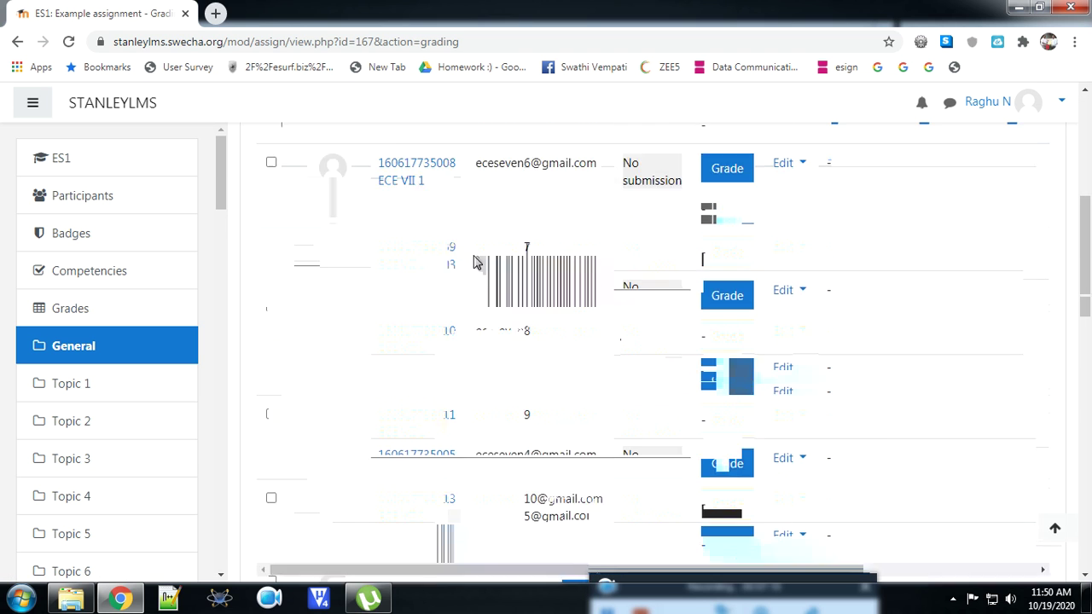
pyautogui.scroll(-3, 614, 341)
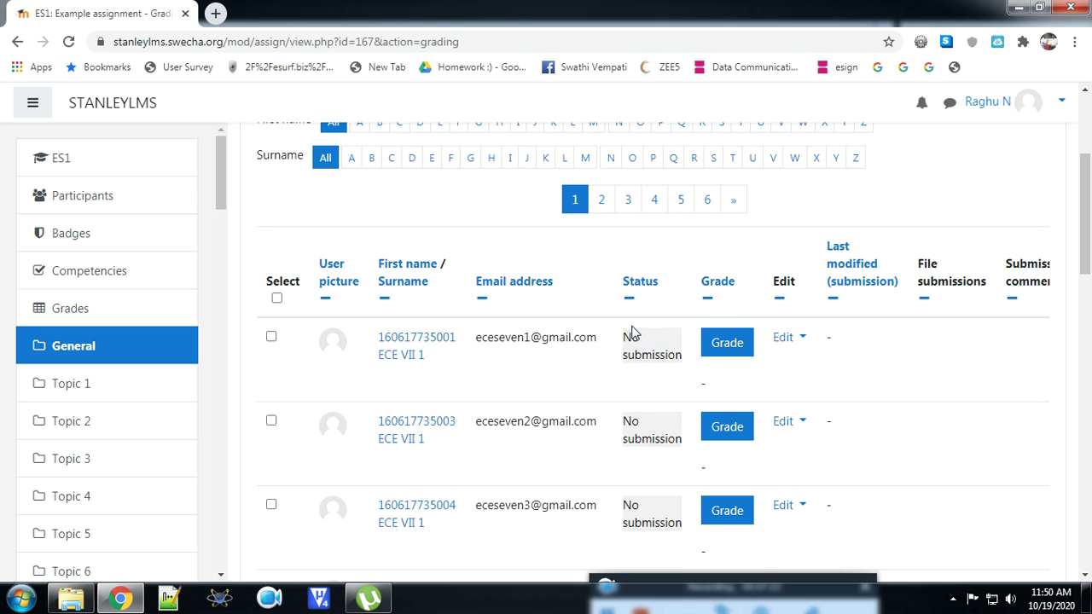
# Step: Inspect the first listed student's submission status, grade and feedback fields, and return to the submissions list
pyautogui.click(726, 345)
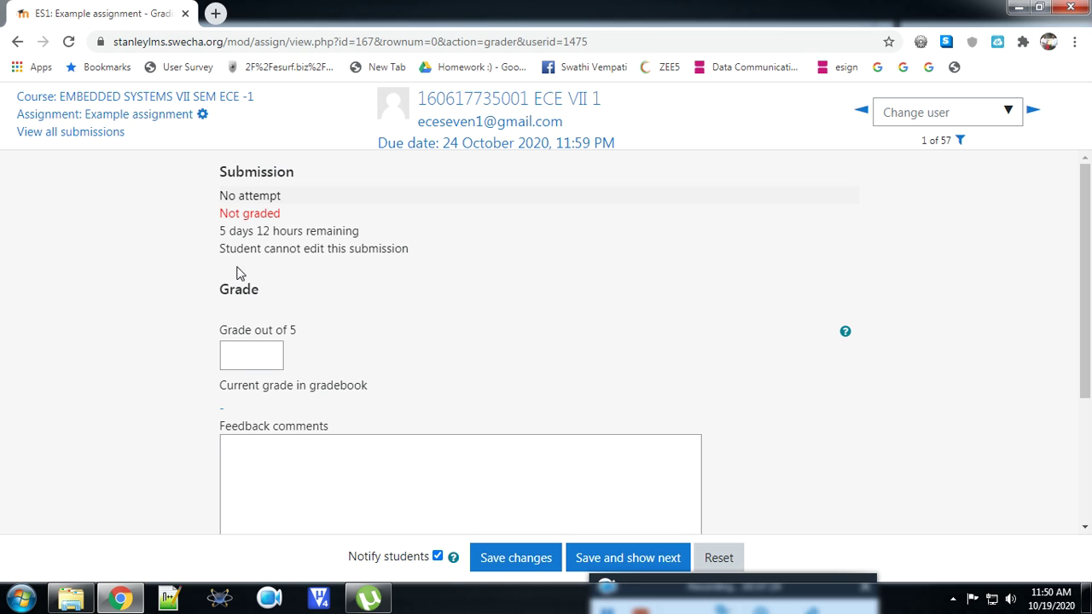
pyautogui.scroll(-3, 415, 192)
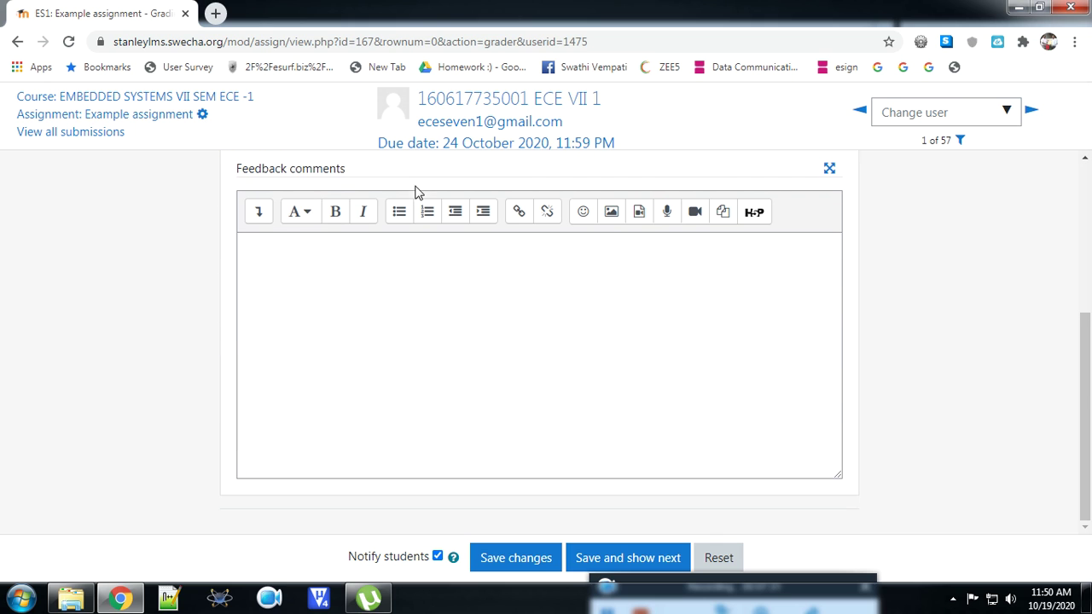
pyautogui.scroll(3, 273, 231)
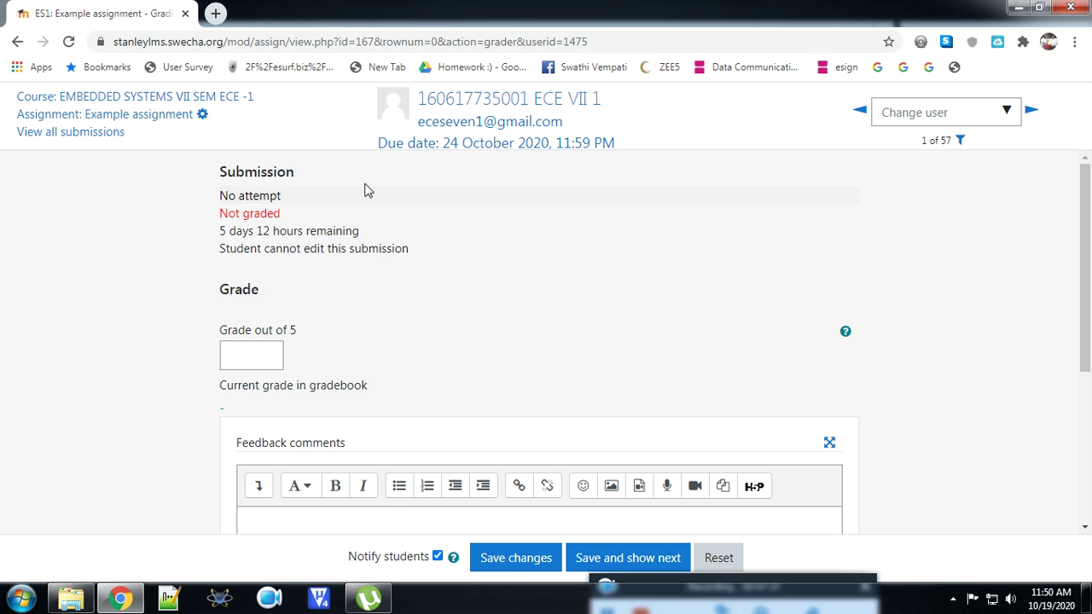
pyautogui.click(19, 42)
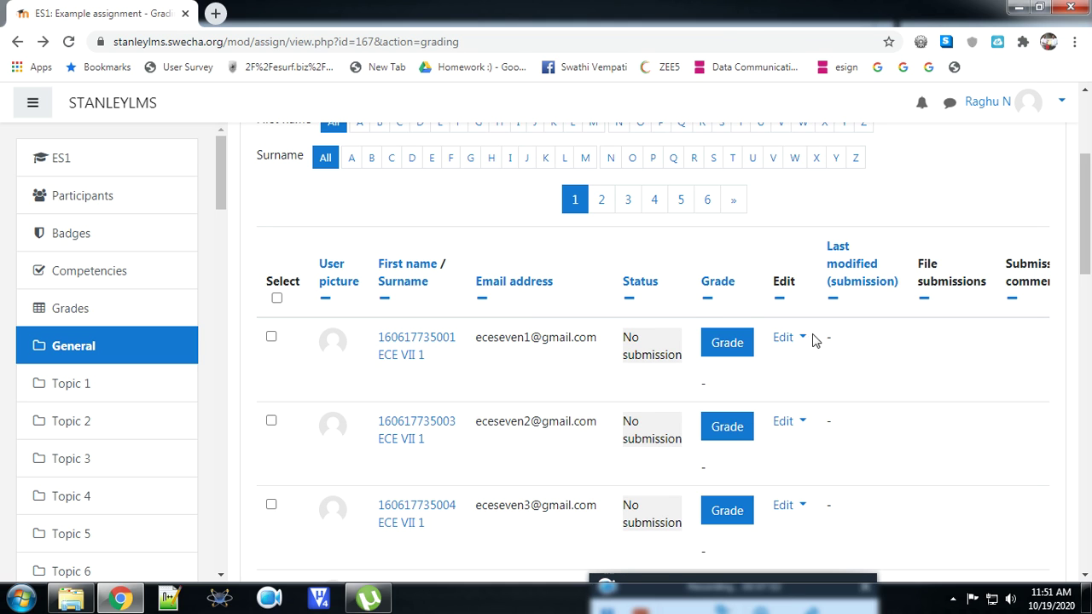
# Step: Enter a grade of 3 out of 5 for the first listed student, and leave the grading page without saving
pyautogui.click(729, 346)
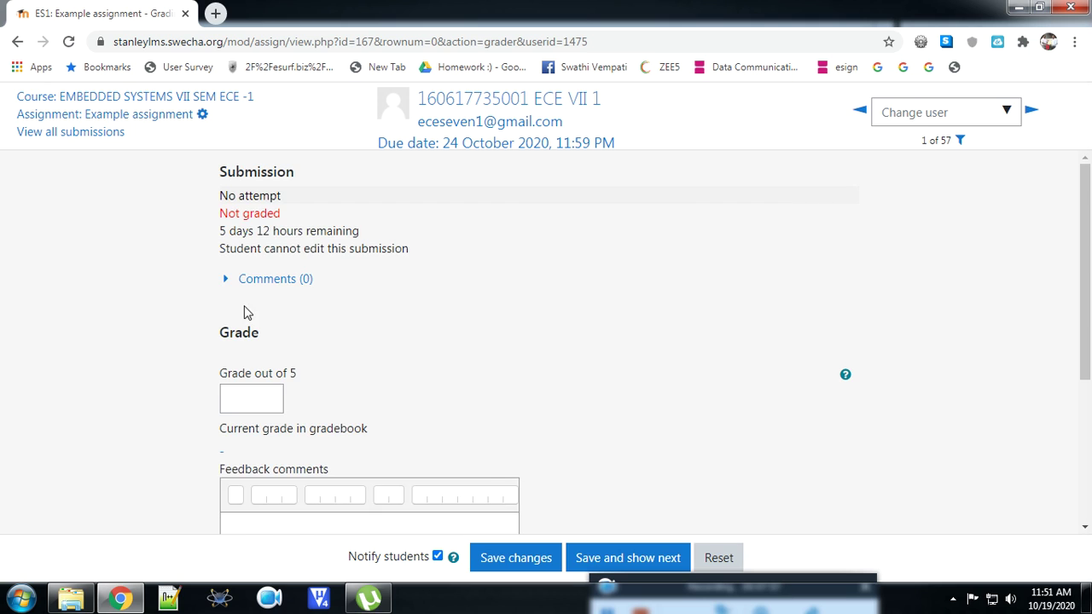
pyautogui.click(253, 399)
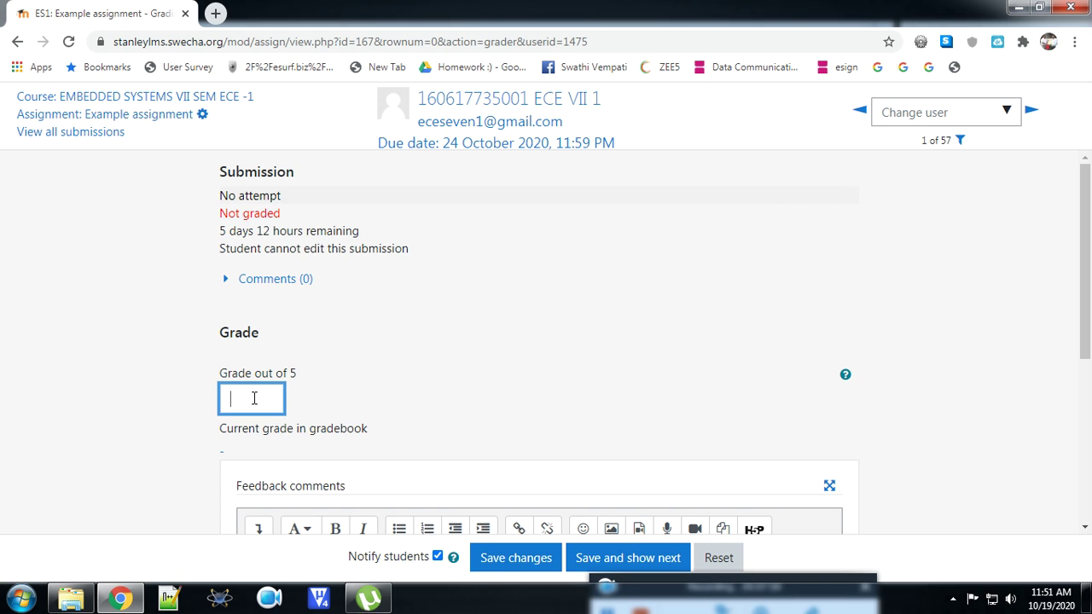
pyautogui.write('3')
pyautogui.scroll(-2, 538, 356)
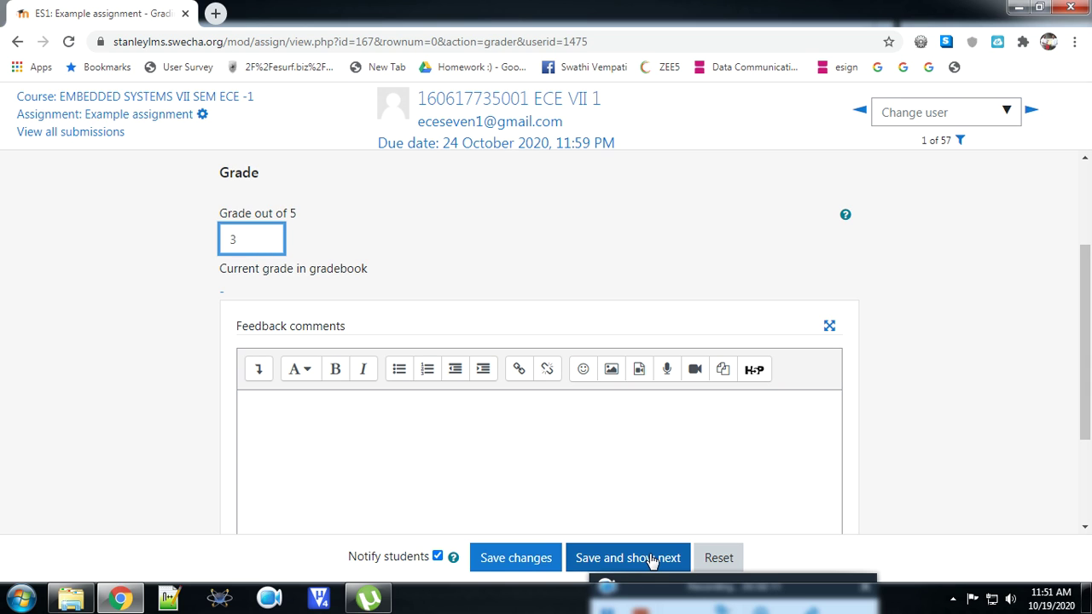
pyautogui.scroll(2, 607, 291)
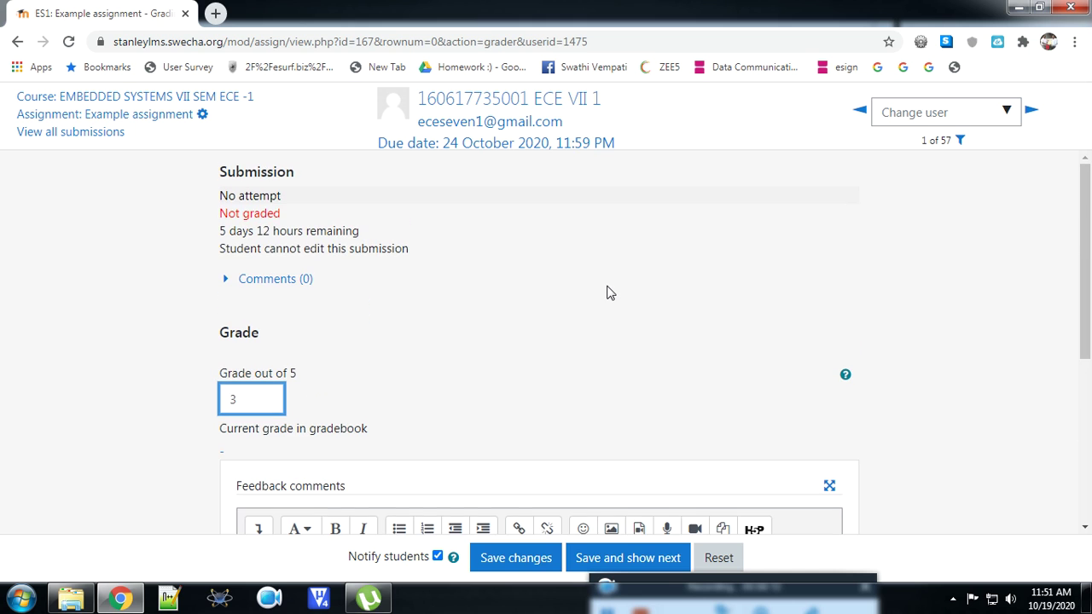
pyautogui.click(17, 41)
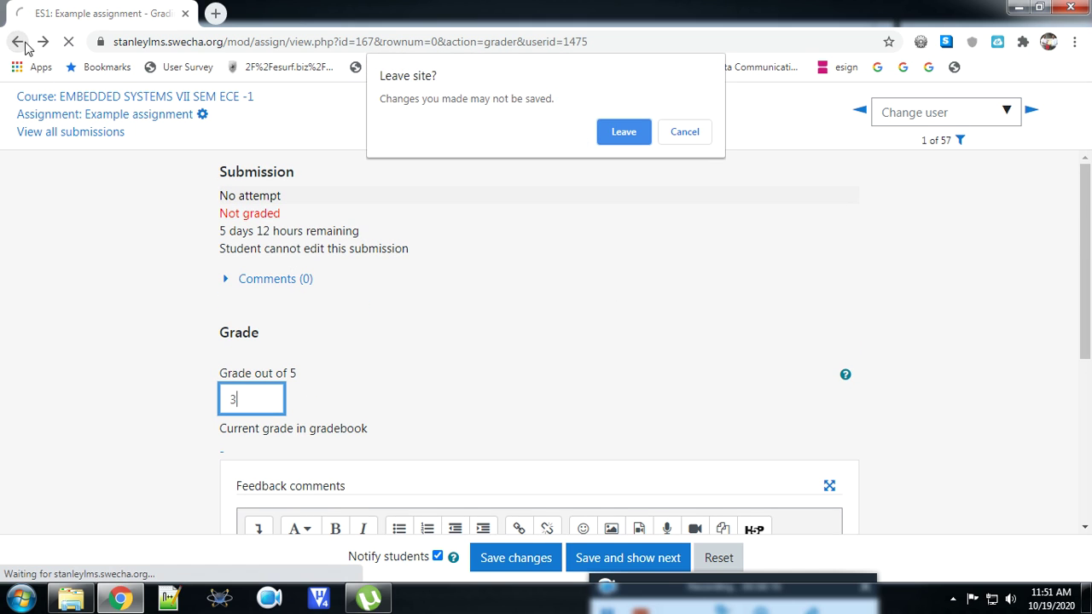
pyautogui.click(621, 133)
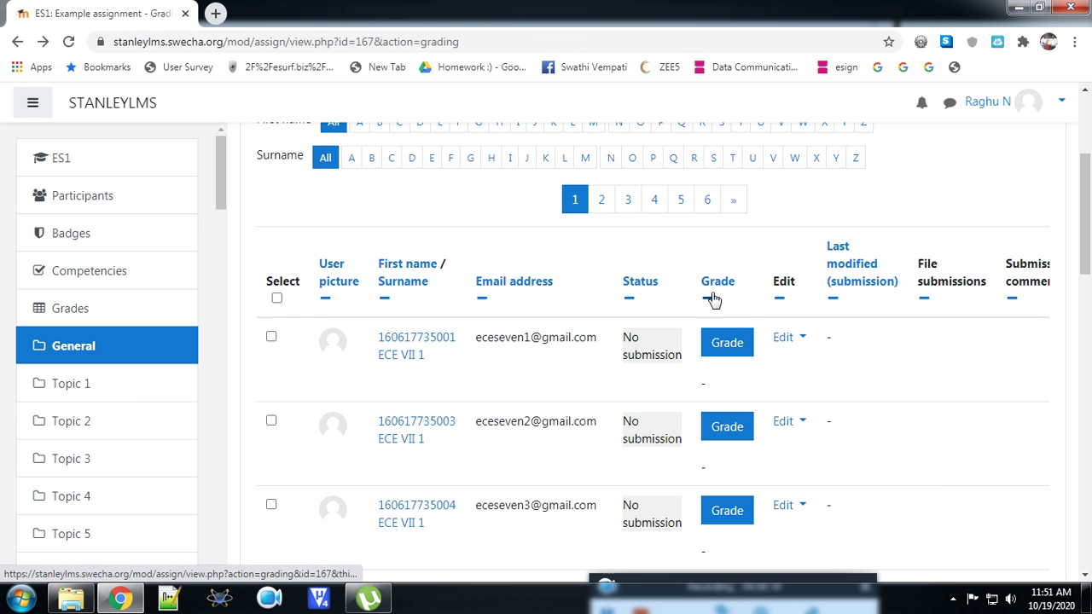
# Step: Reopen the Example assignment from the ES1 course page and download its EDA SYLLABUS.pdf attachment
pyautogui.click(90, 160)
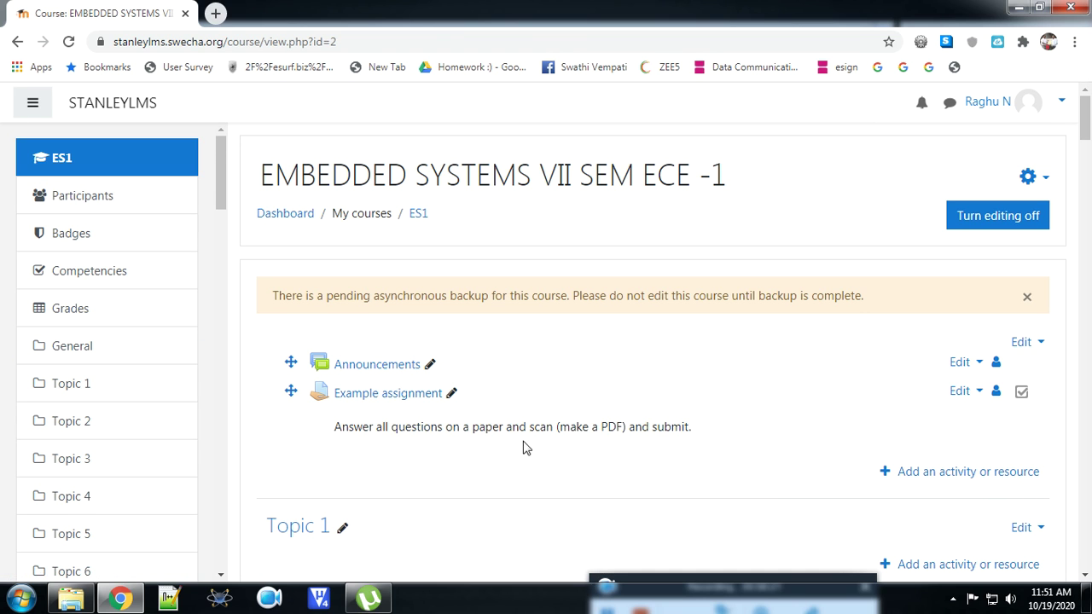
pyautogui.click(406, 395)
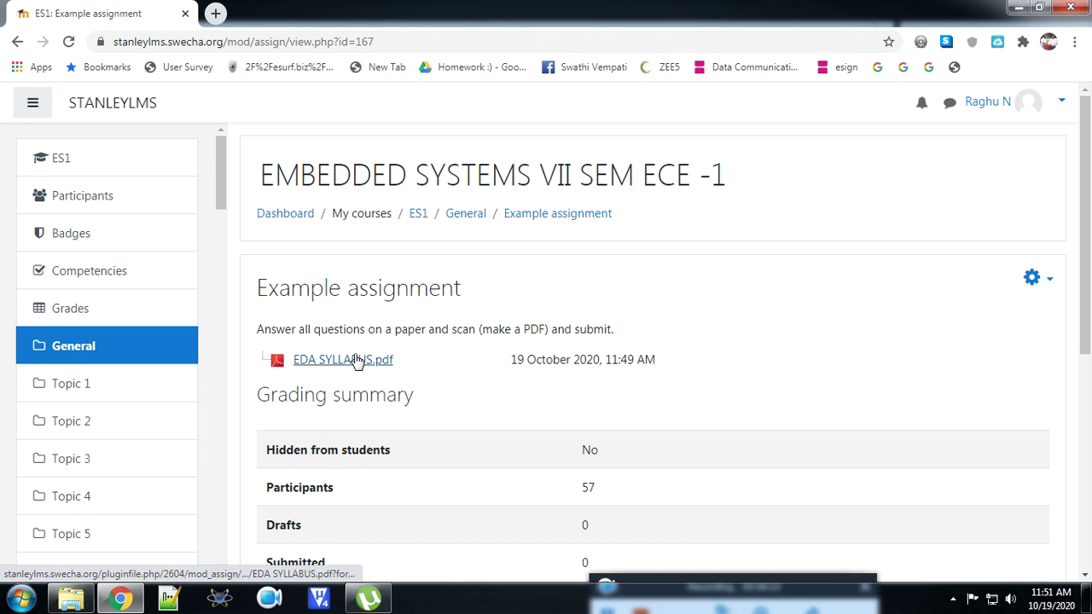
pyautogui.click(356, 361)
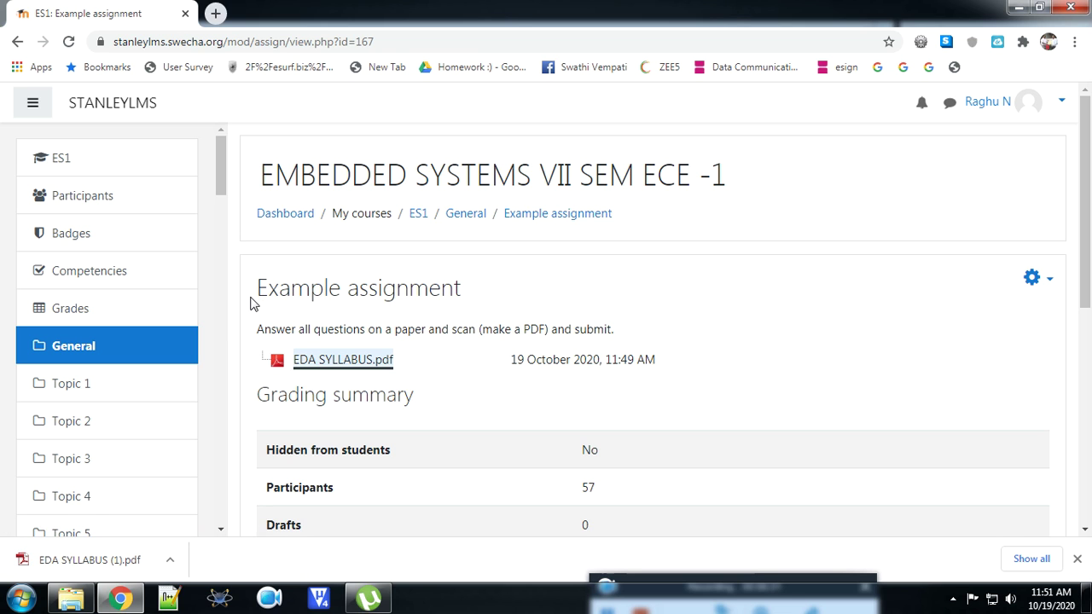
# Step: Go back to the ES1 course page, reopen the Example assignment and look over its details once more
pyautogui.click(17, 41)
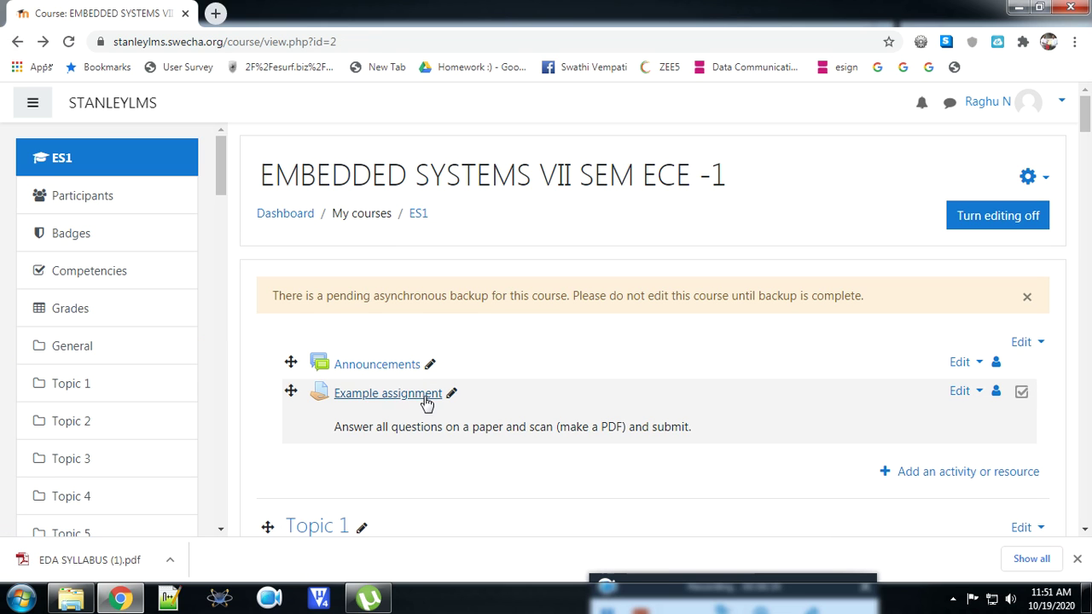
pyautogui.click(424, 396)
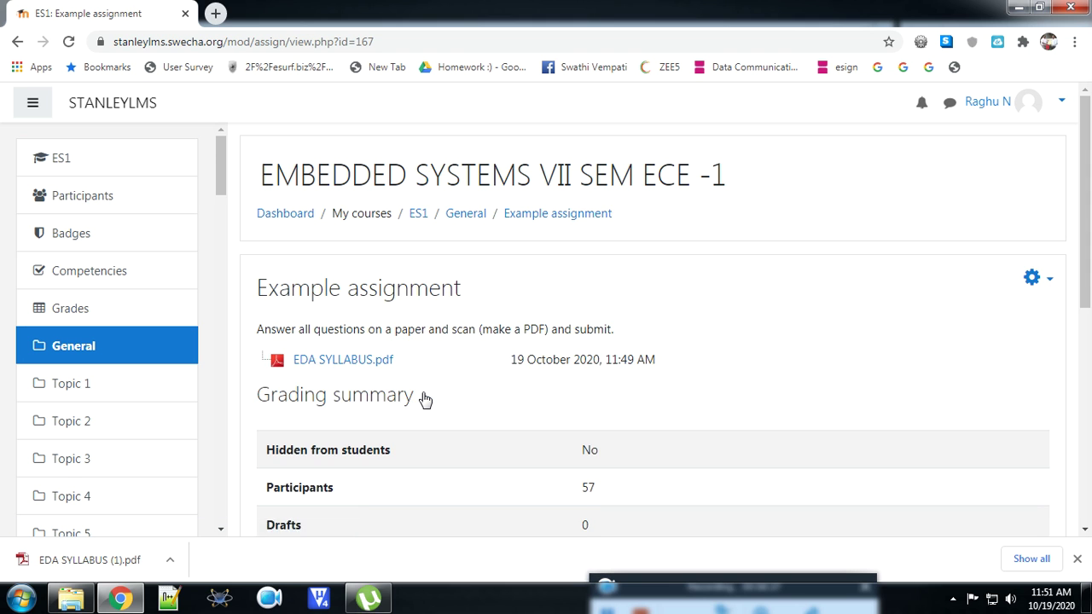
pyautogui.scroll(-5, 580, 340)
pyautogui.scroll(5, 580, 340)
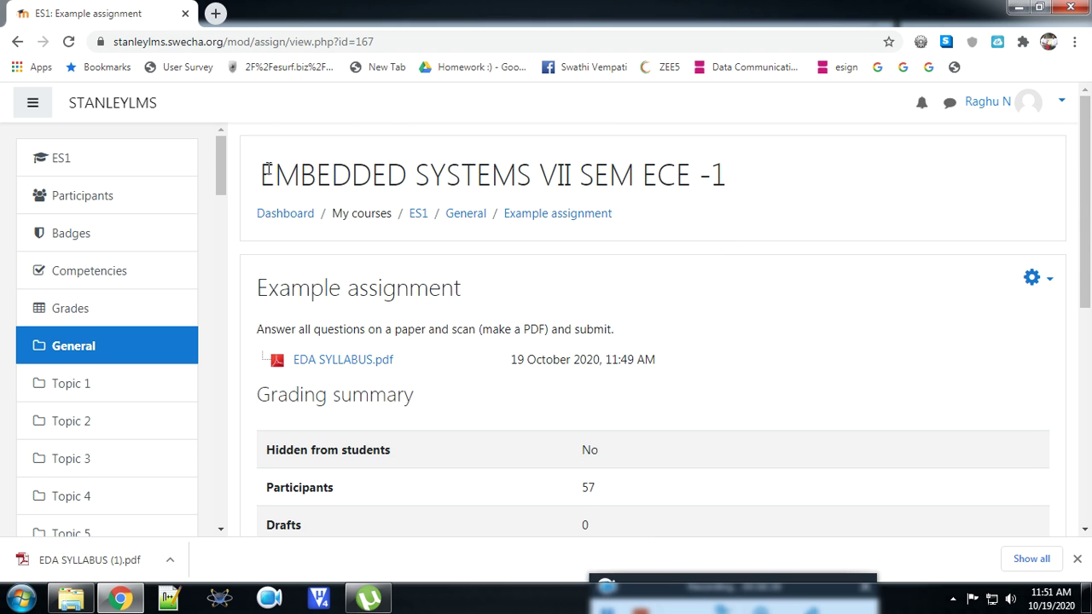